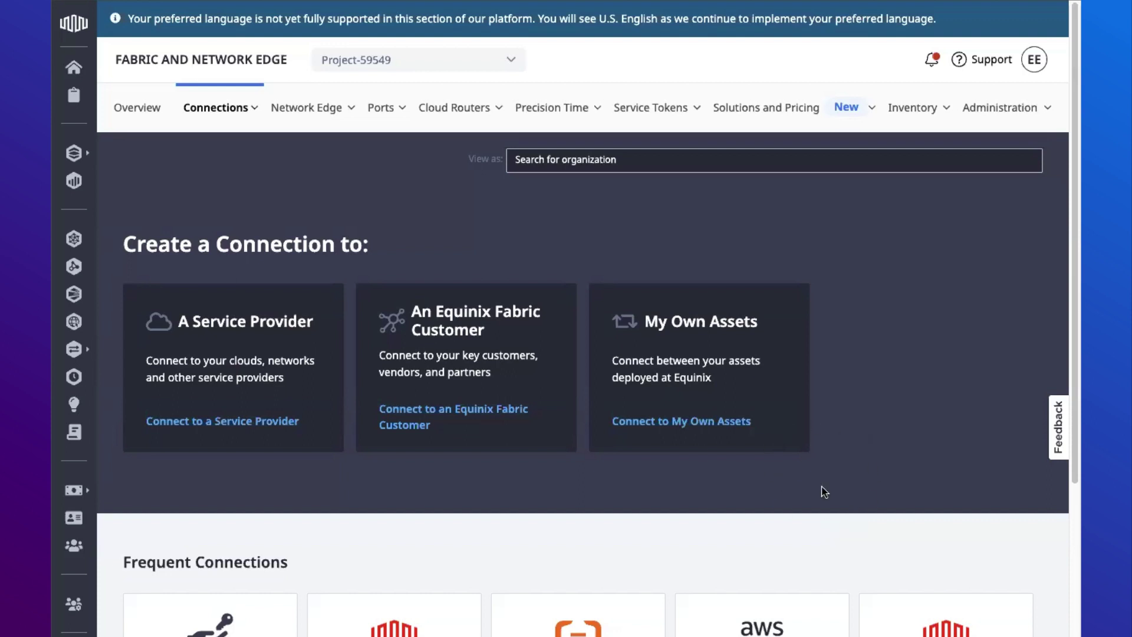
- Start creating a new connection and show the services offered by Equinix among the frequent connections
left_click(237, 107)
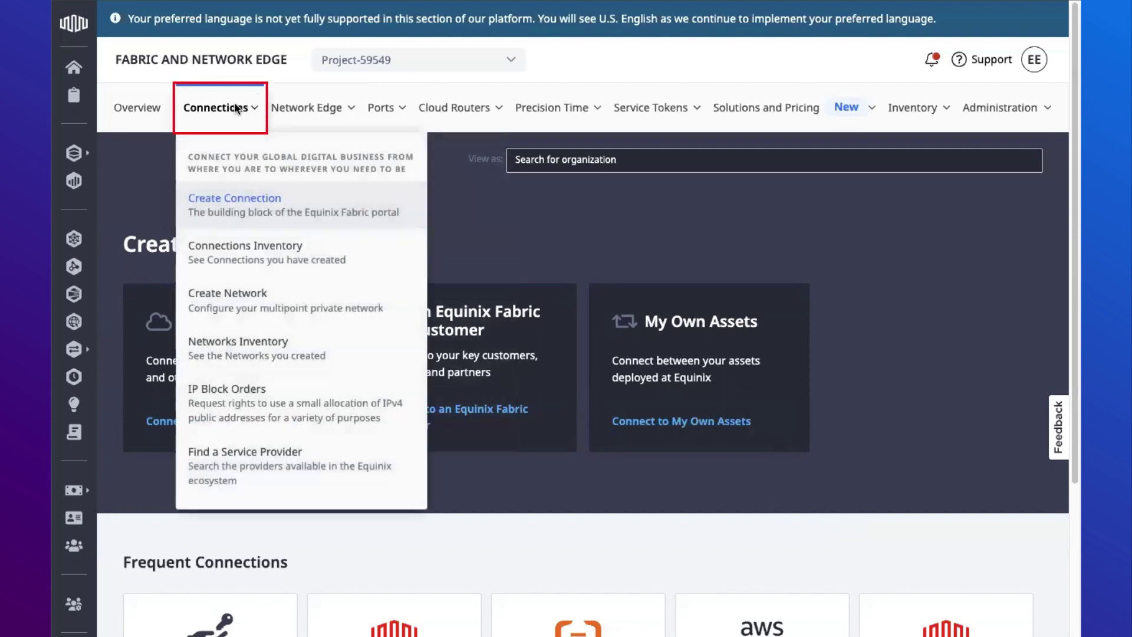
left_click(264, 210)
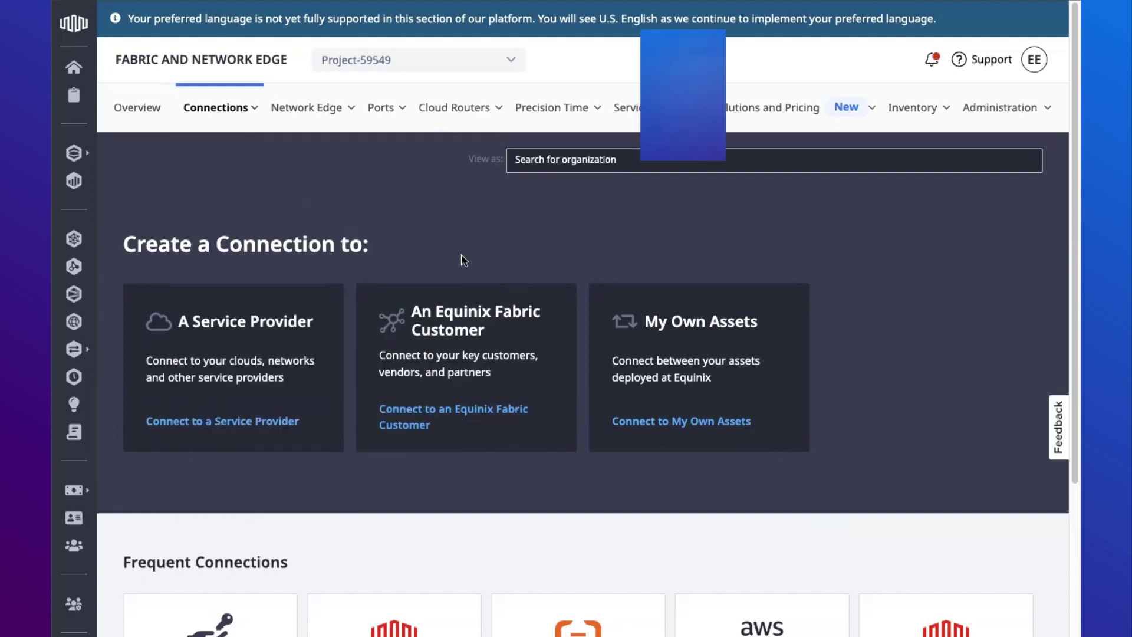
scroll(501, 531, "down", 4)
scroll(334, 385, "down", 1)
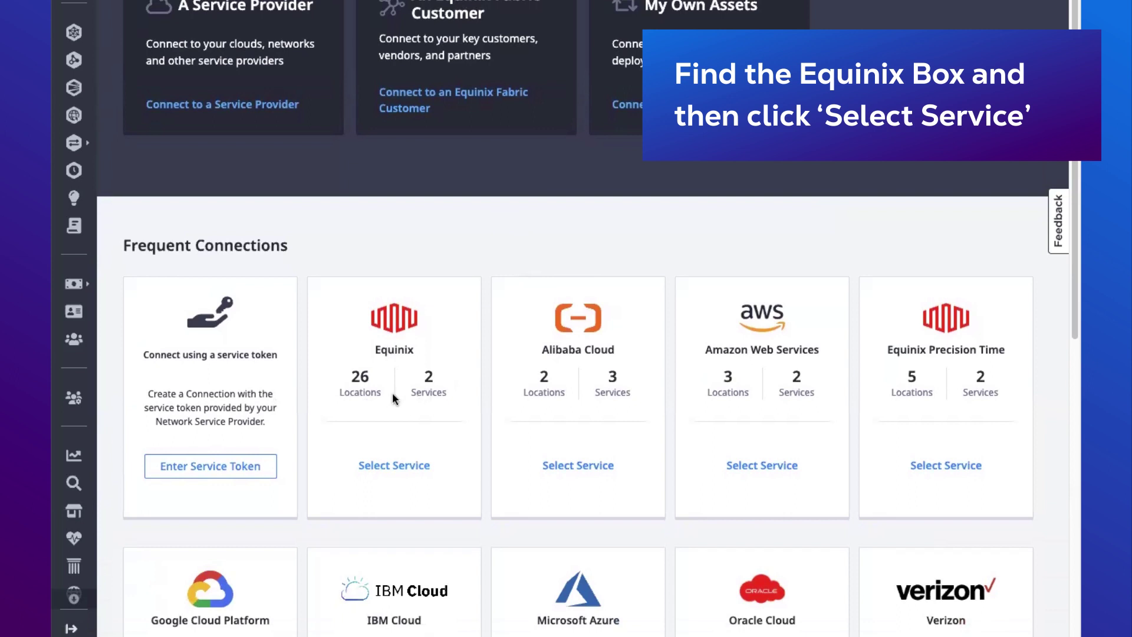
scroll(394, 399, "down", 1)
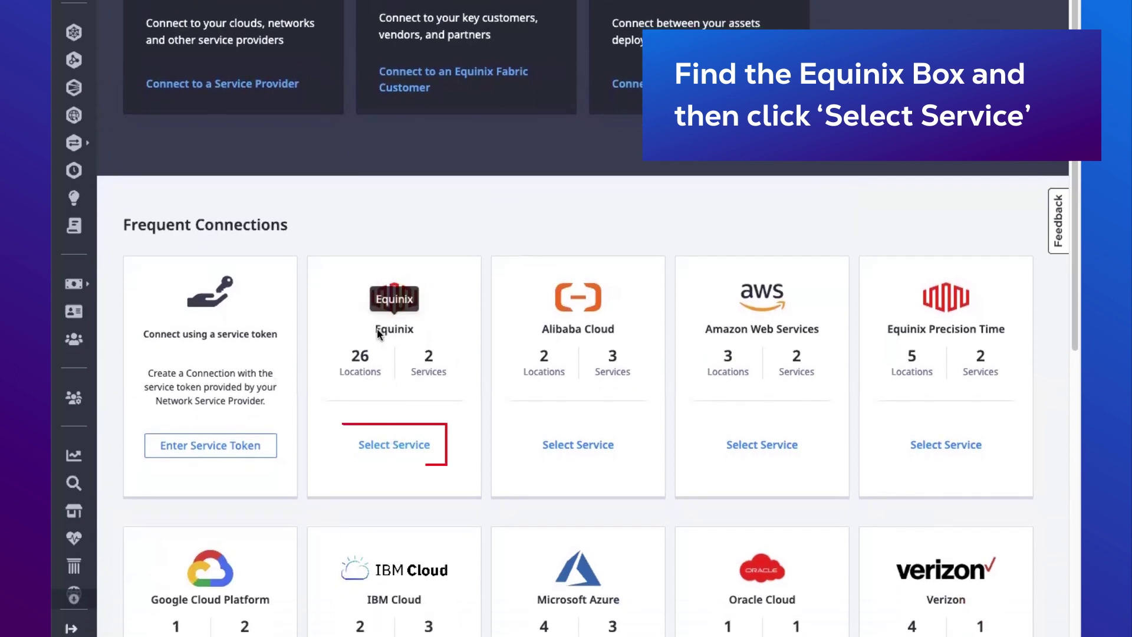
left_click(410, 447)
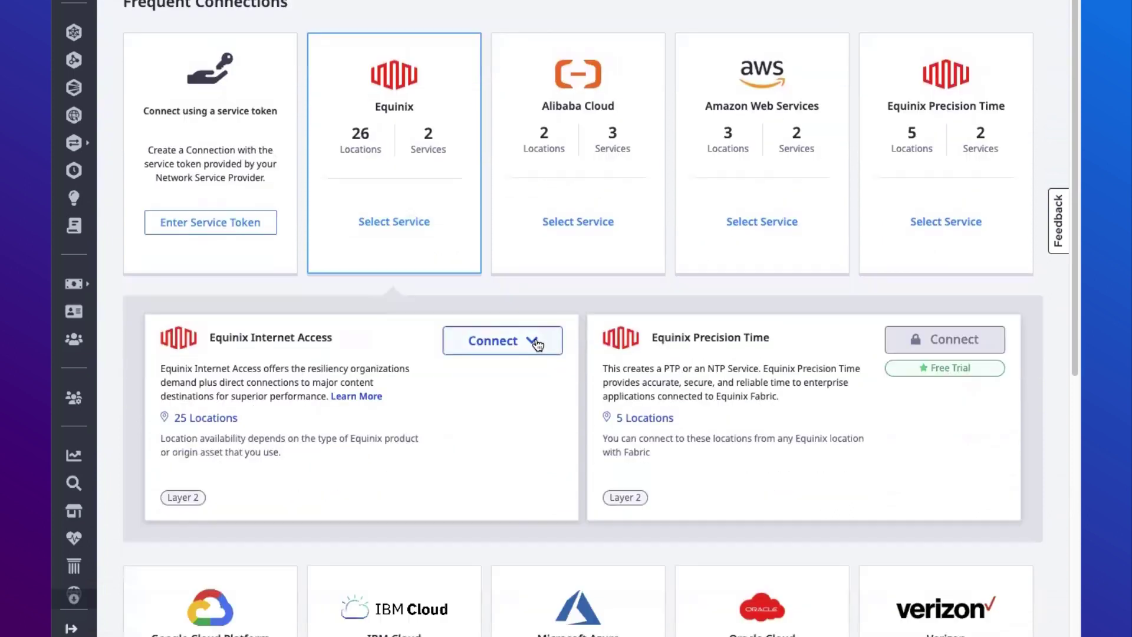
- Connect to Equinix Internet Access using a virtual device and continue past the introduction to the connection configuration
left_click(536, 342)
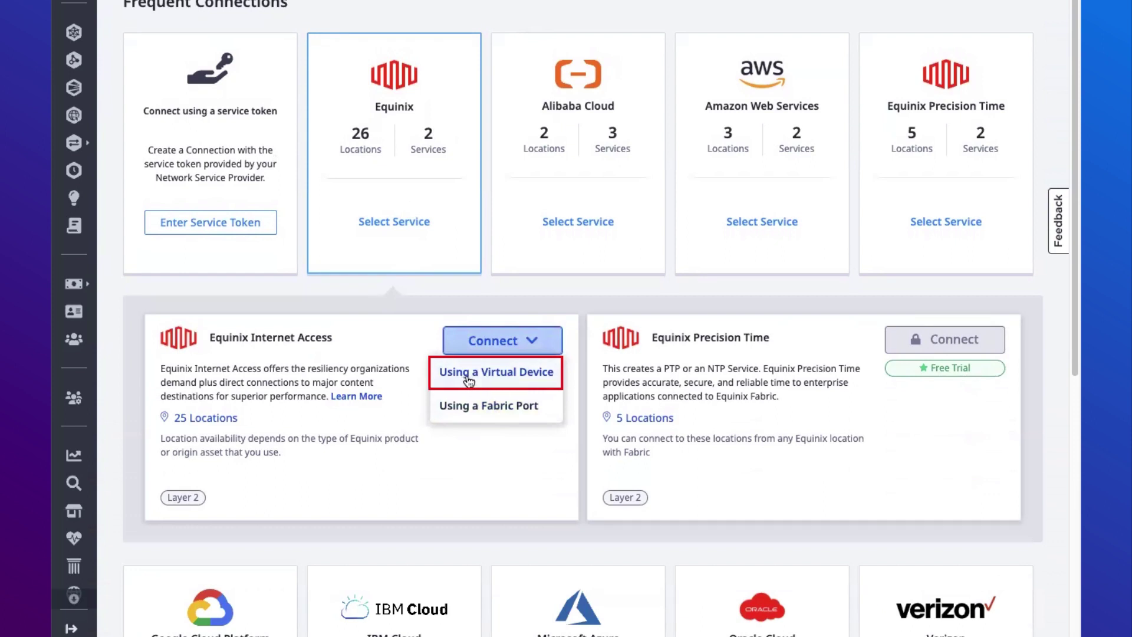
left_click(505, 377)
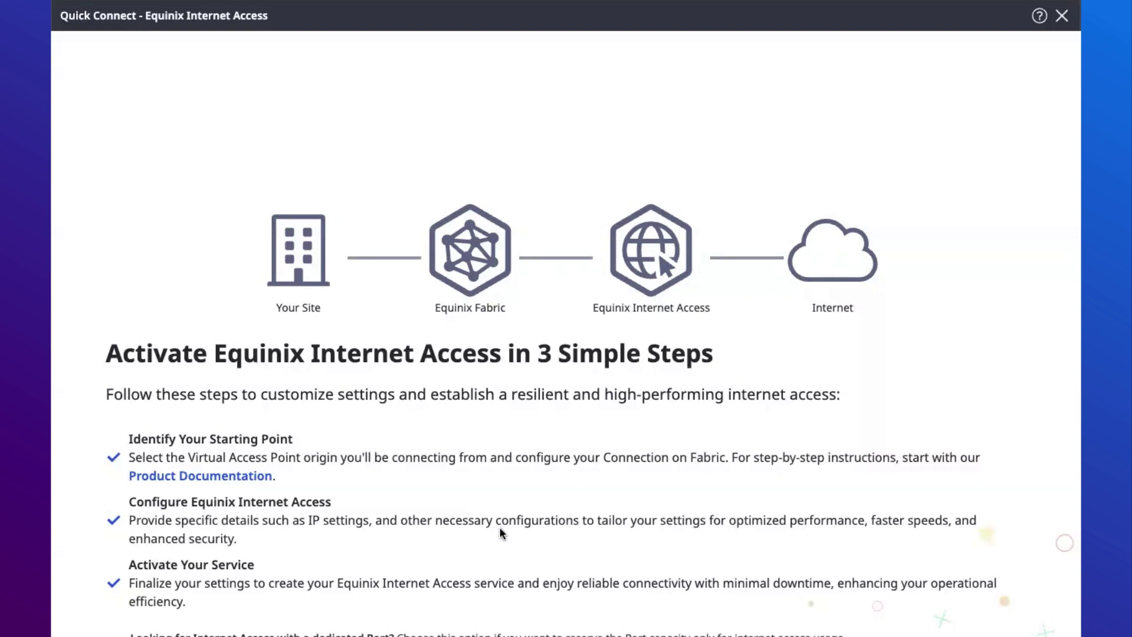
scroll(500, 526, "down", 3)
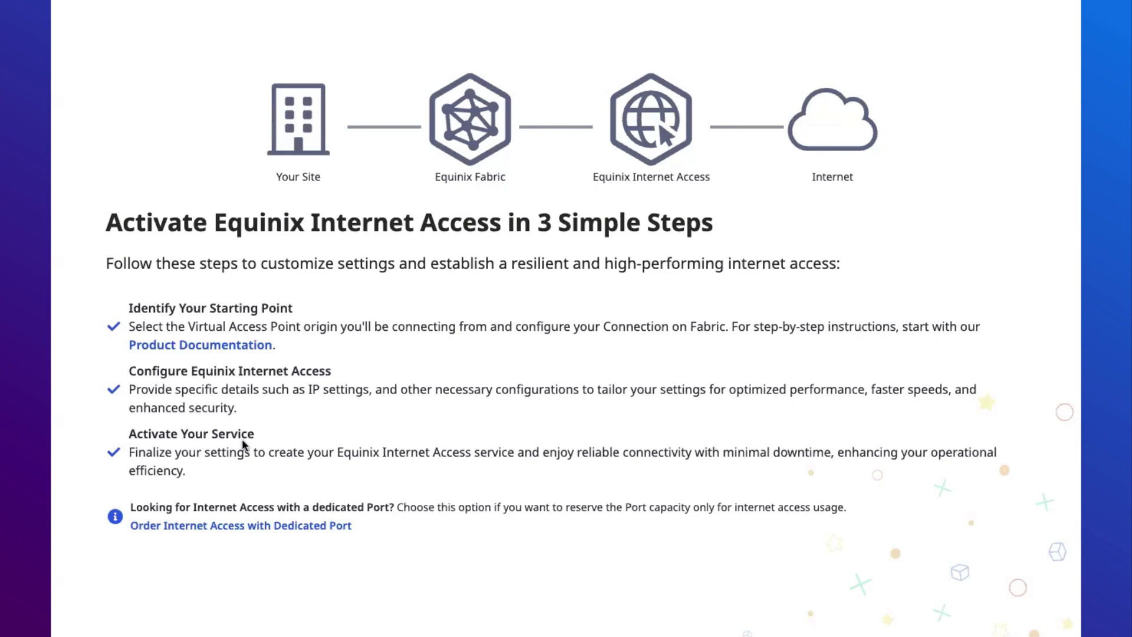
scroll(241, 441, "down", 3)
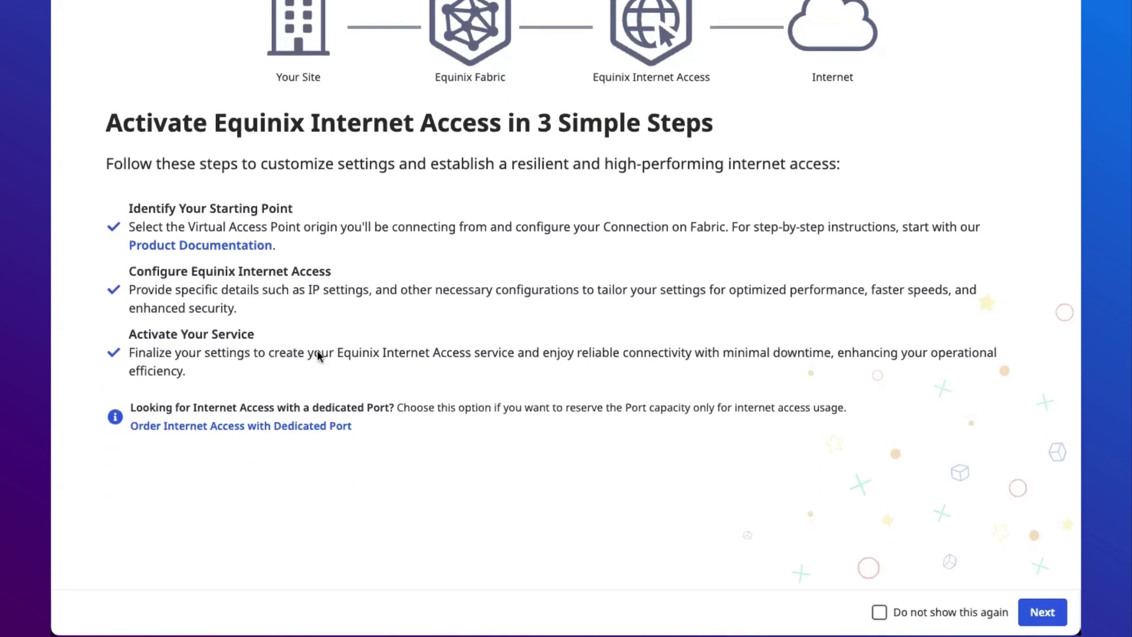
left_click(1042, 612)
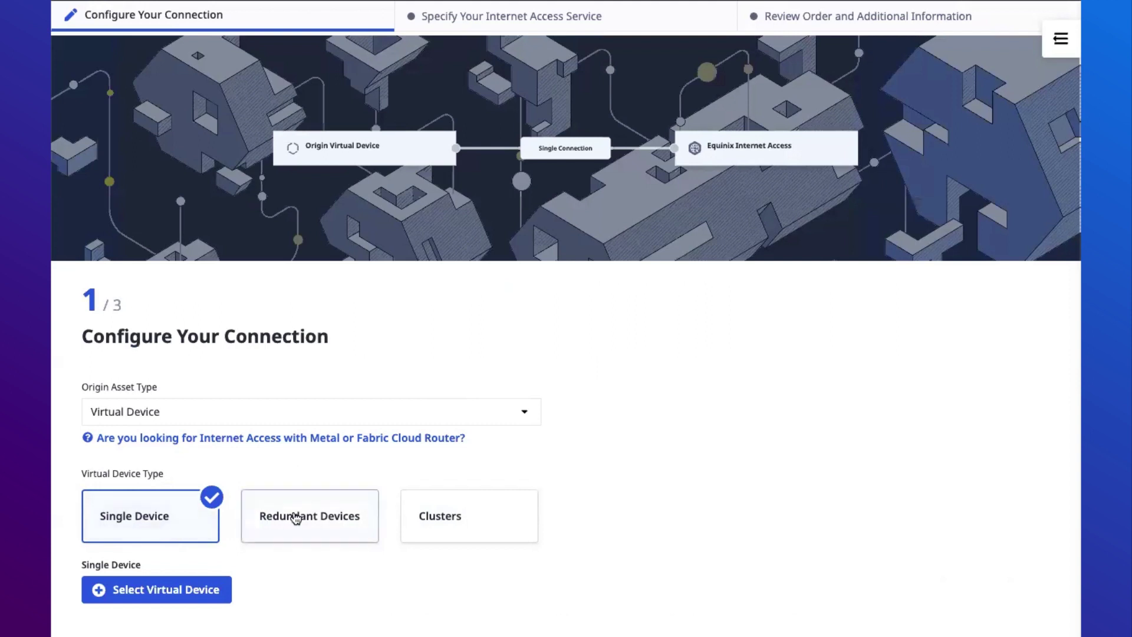
- Preview the Redundant Devices and Clusters virtual device types and return to Single Device
left_click(330, 529)
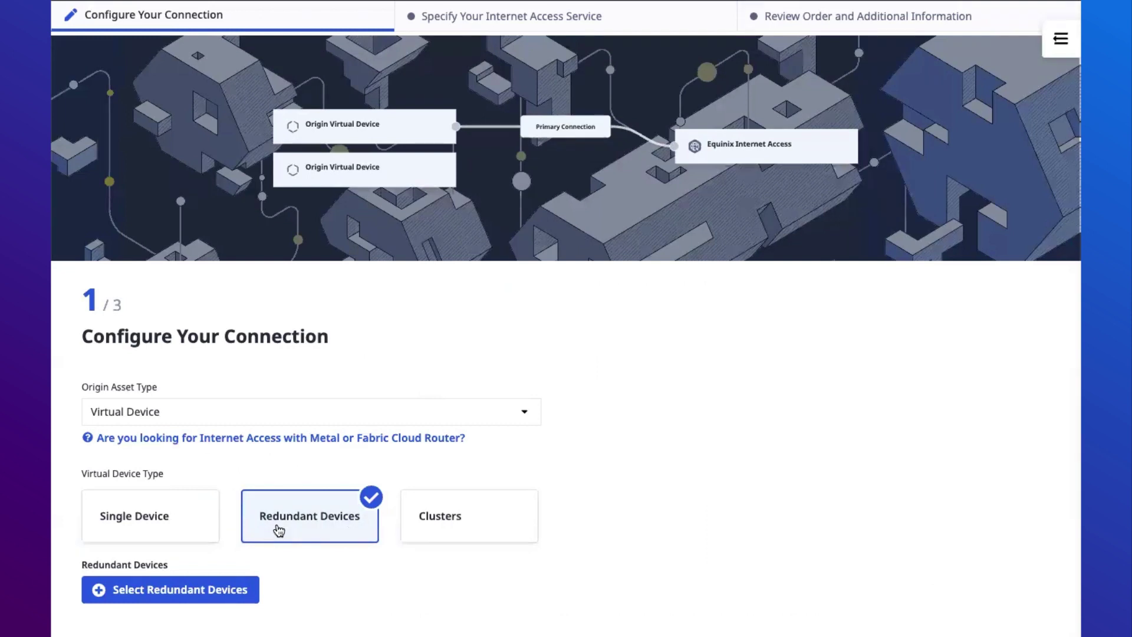
left_click(463, 523)
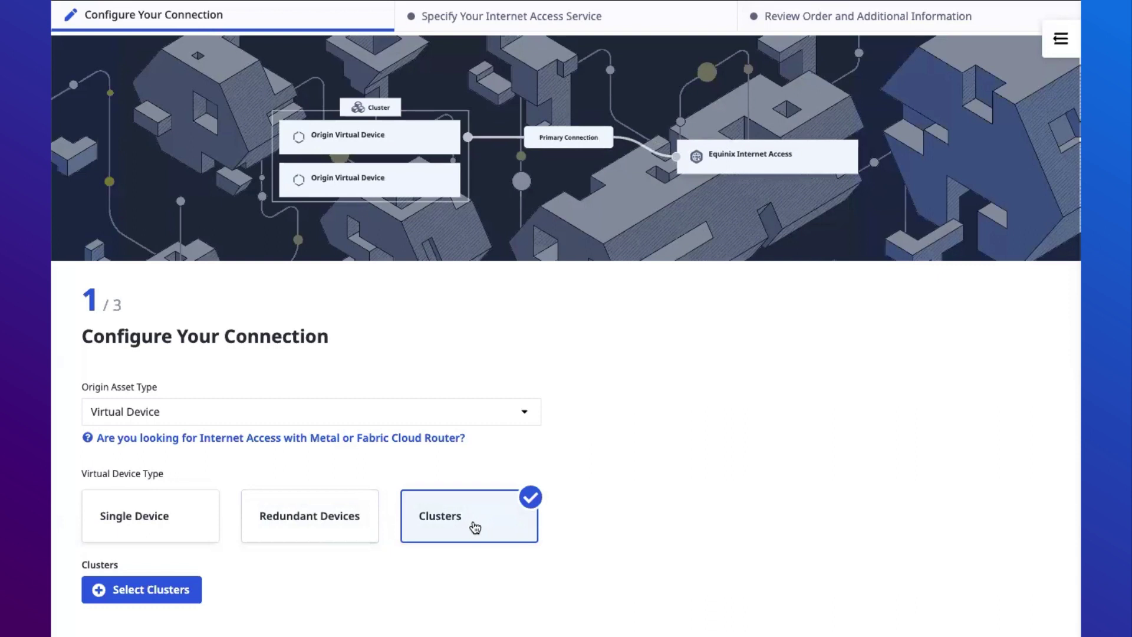
left_click(166, 525)
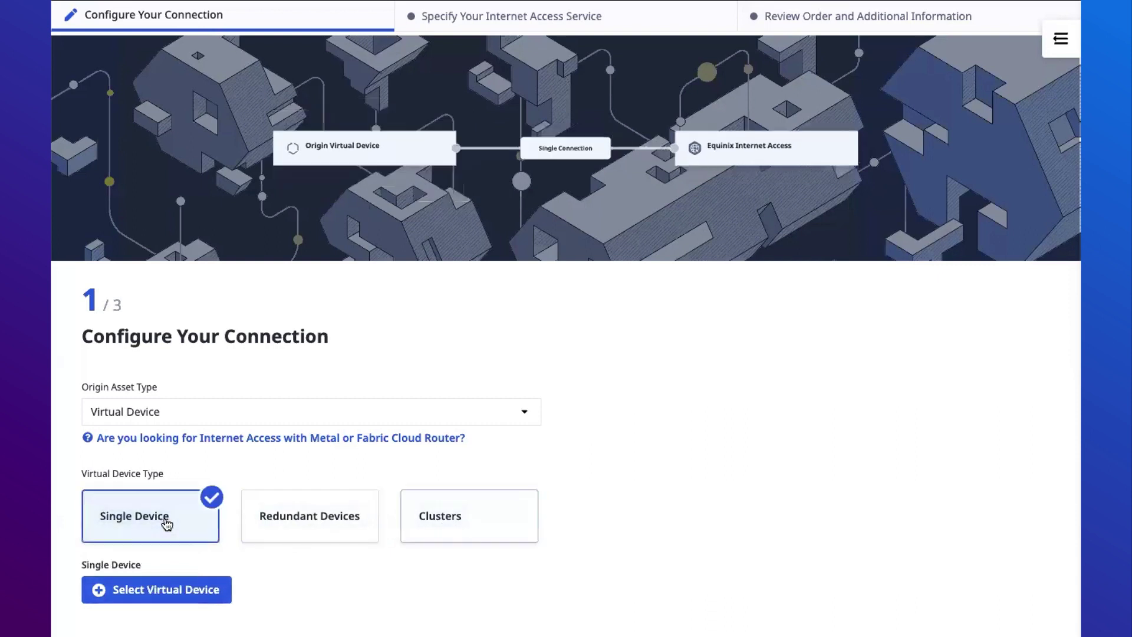
- Select the first listed Sydney Cisco 8000V router as the single virtual device for the connection
left_click(187, 592)
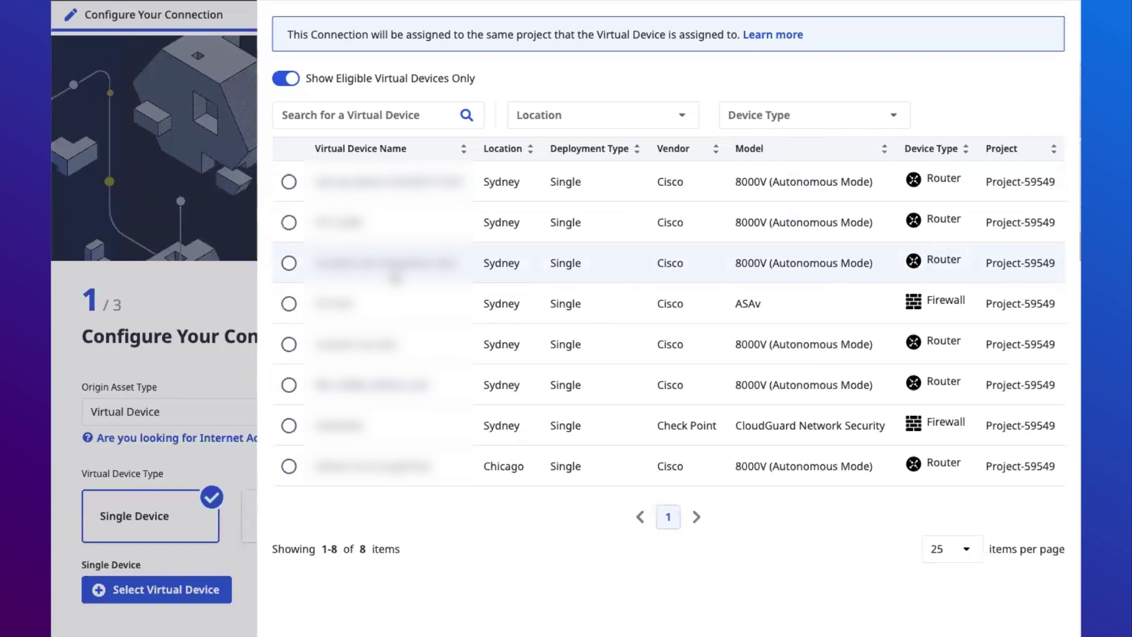
left_click(289, 182)
scroll(877, 353, "down", 2)
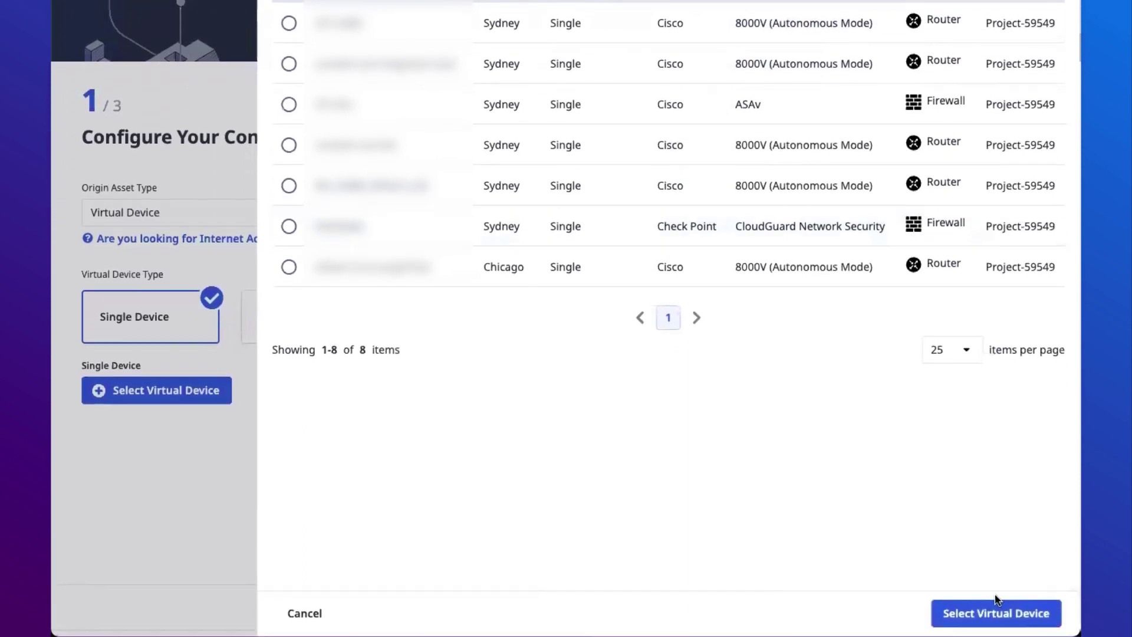
left_click(992, 614)
- Name the primary connection "Test Ada" and set its bandwidth to 50 Mbps
scroll(133, 190, "down", 3)
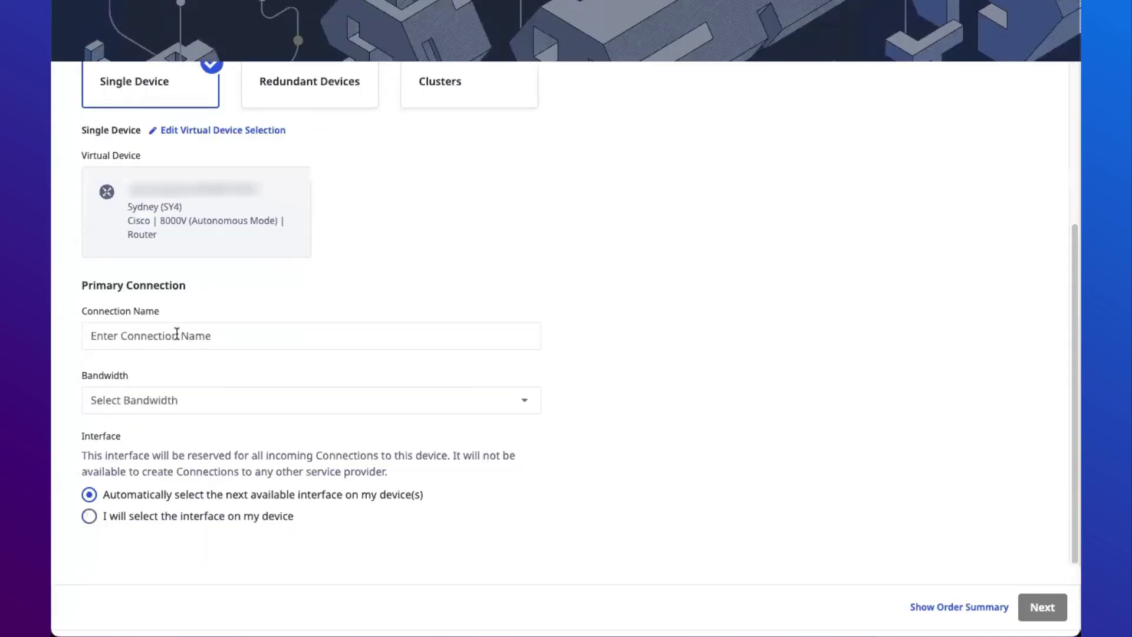
left_click(174, 336)
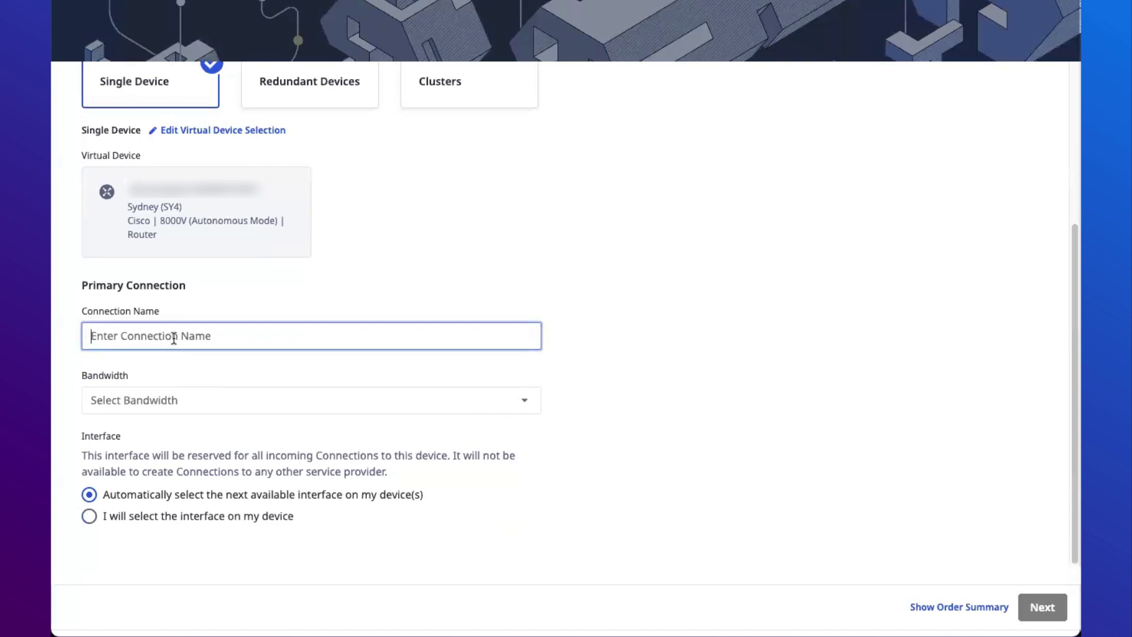
type("Test Ada")
left_click(233, 401)
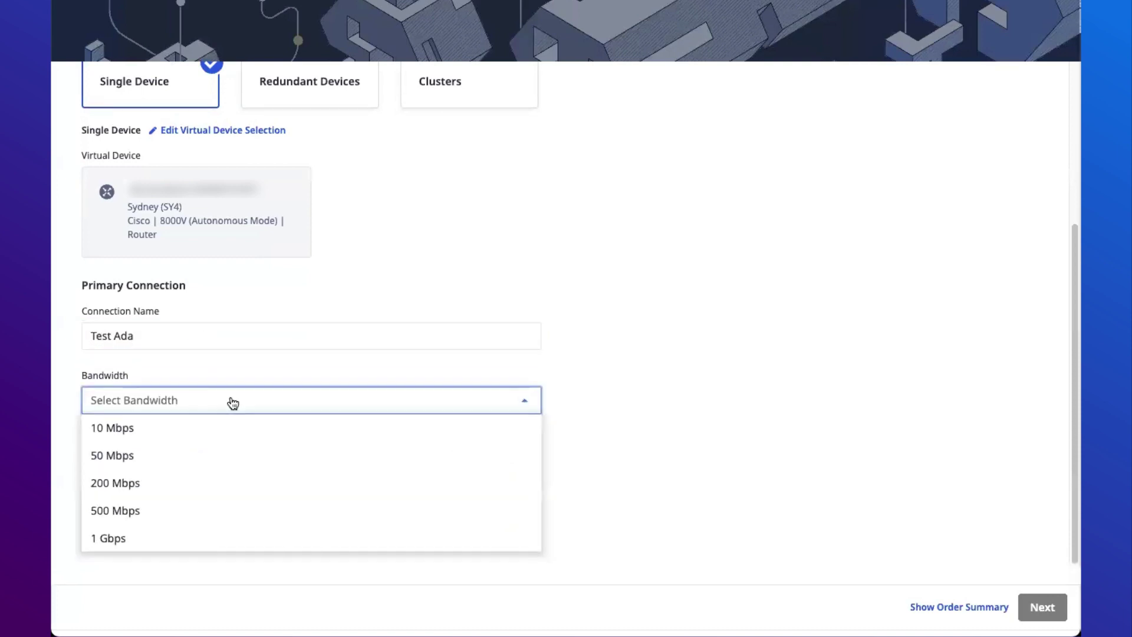
left_click(216, 455)
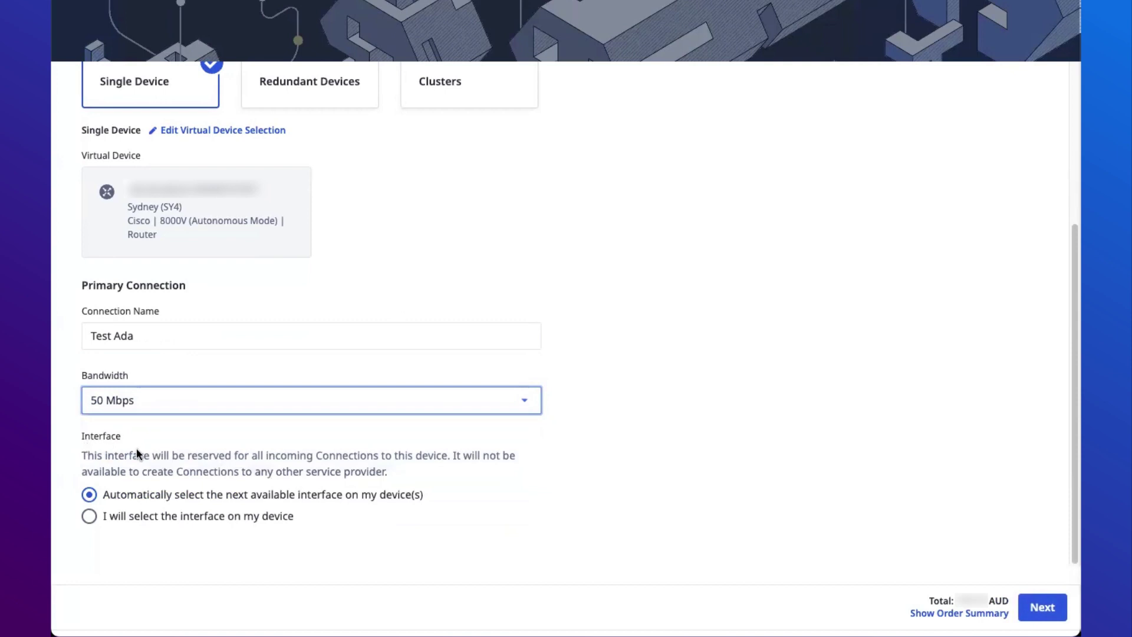
- Choose to select the device interface manually and assign GigabitEthernet7
left_click(89, 517)
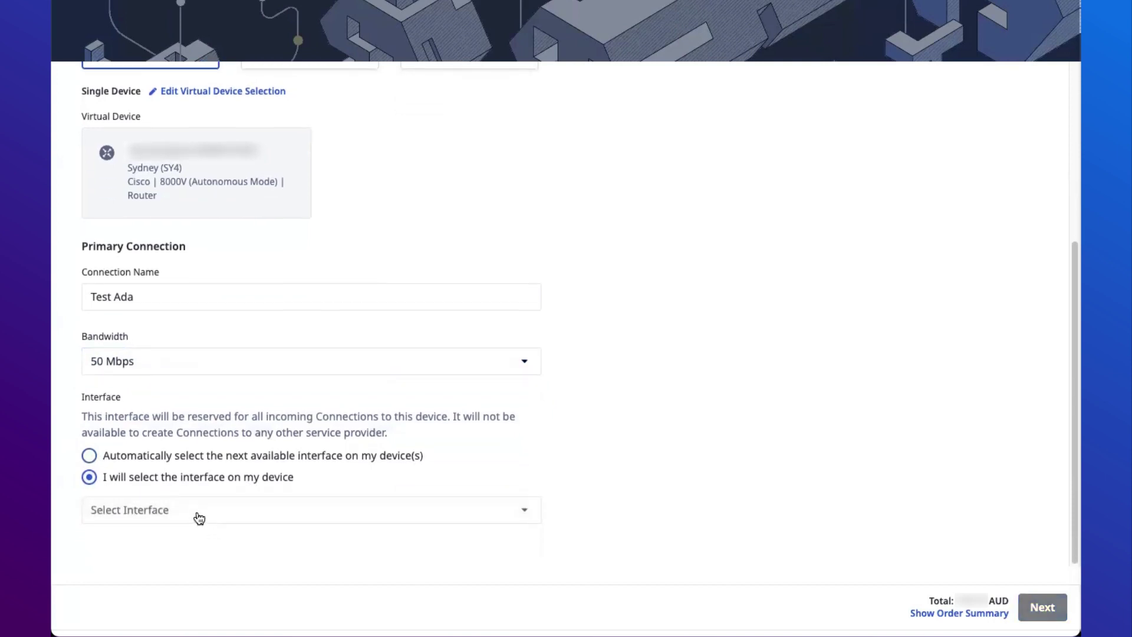
left_click(200, 513)
scroll(260, 460, "down", 2)
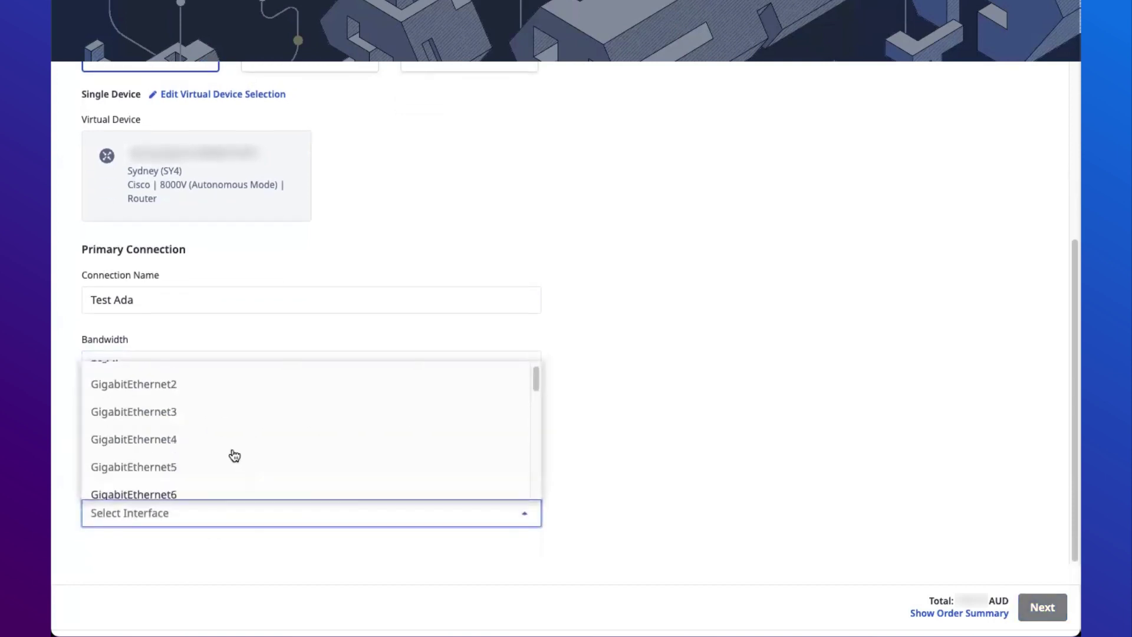
left_click(260, 461)
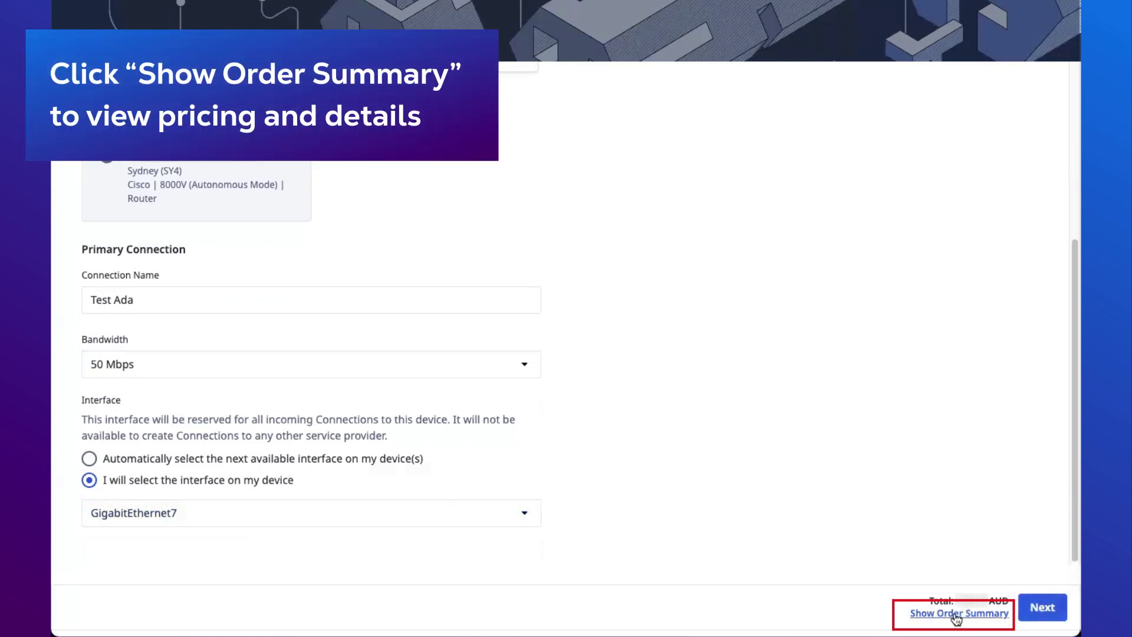
- Review the charges and asset details in the order summary and proceed to the internet access service settings
left_click(930, 614)
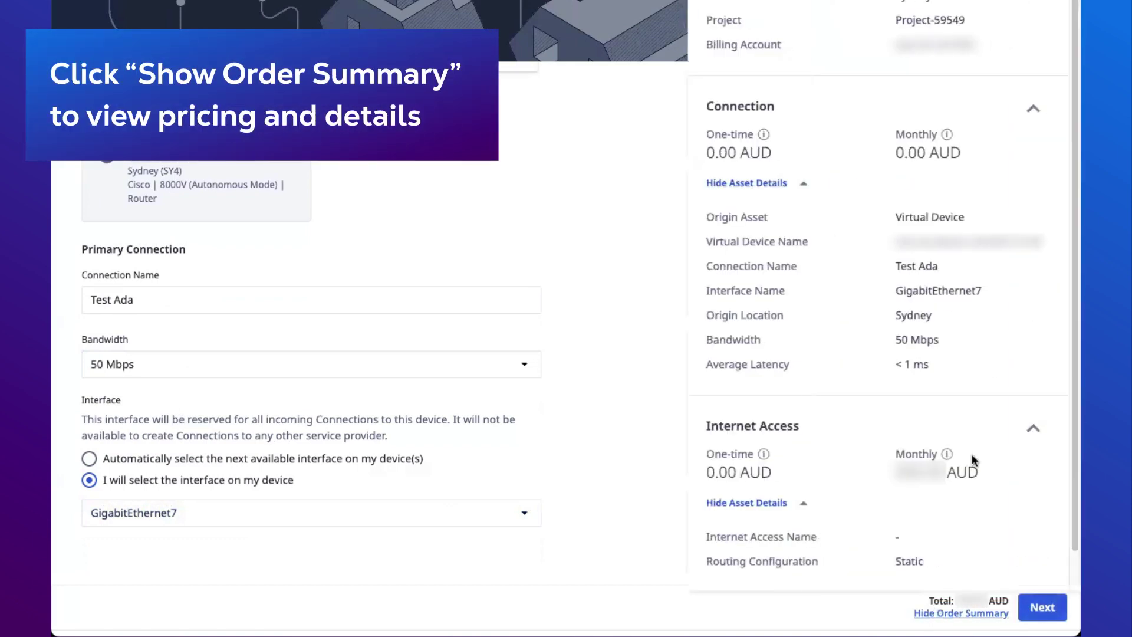
scroll(851, 43, "up", 3)
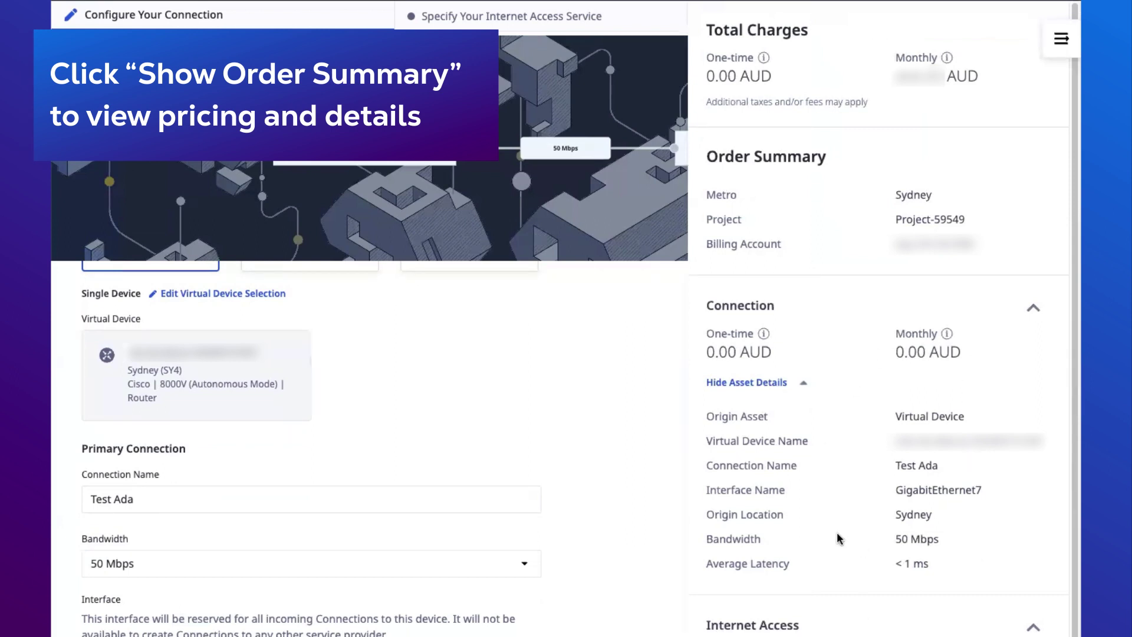
scroll(837, 598, "down", 4)
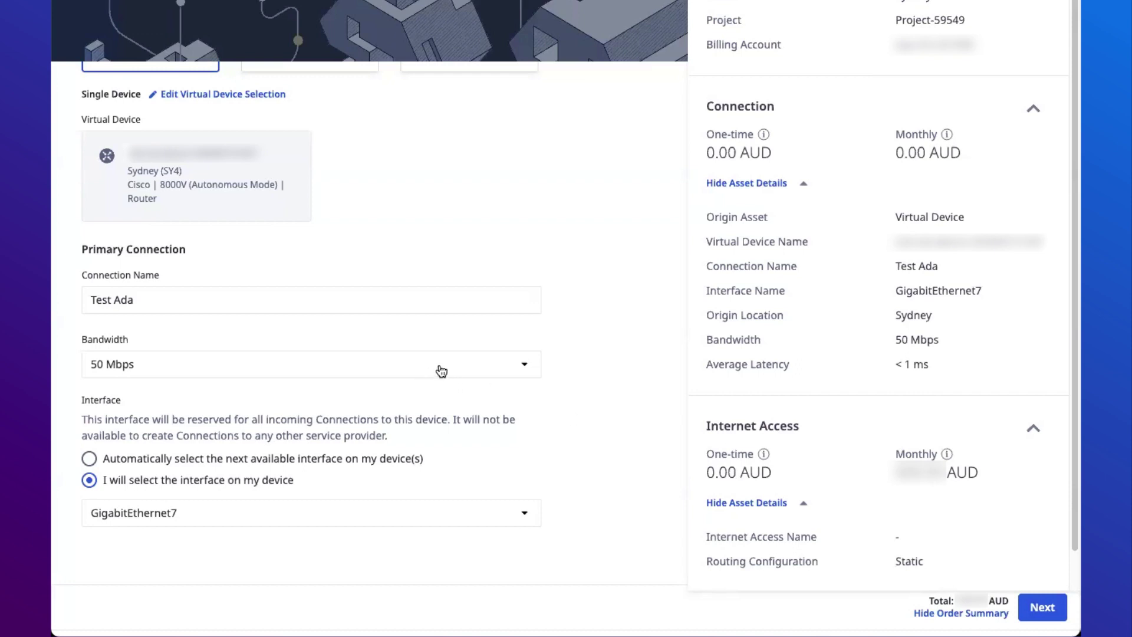
left_click(1038, 615)
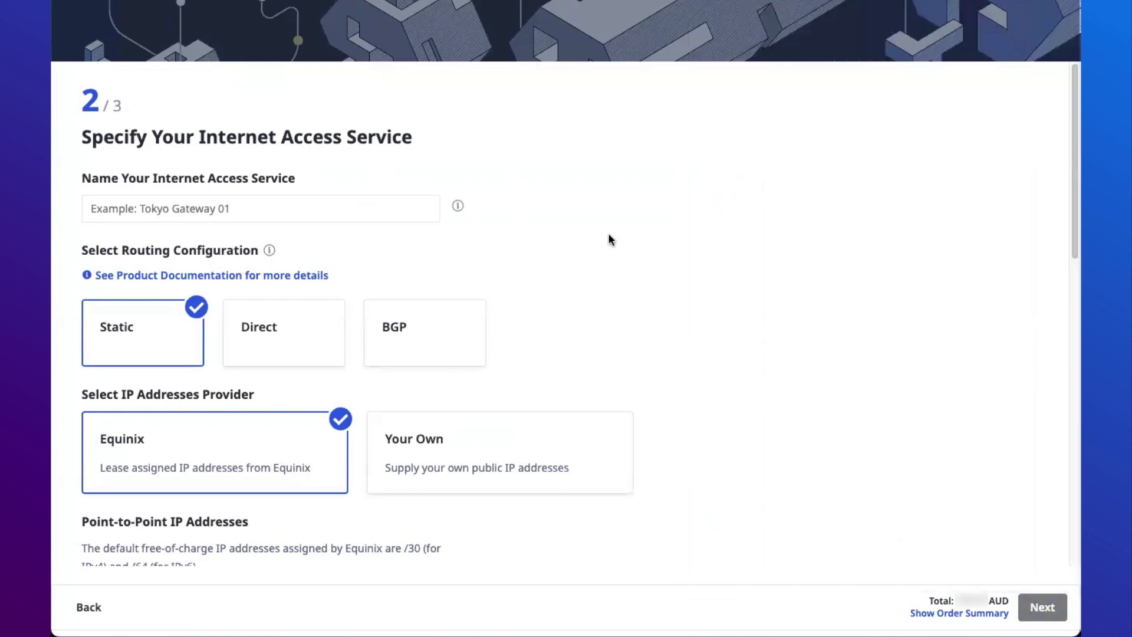
- Name the internet access service "Test Ada"
left_click(371, 220)
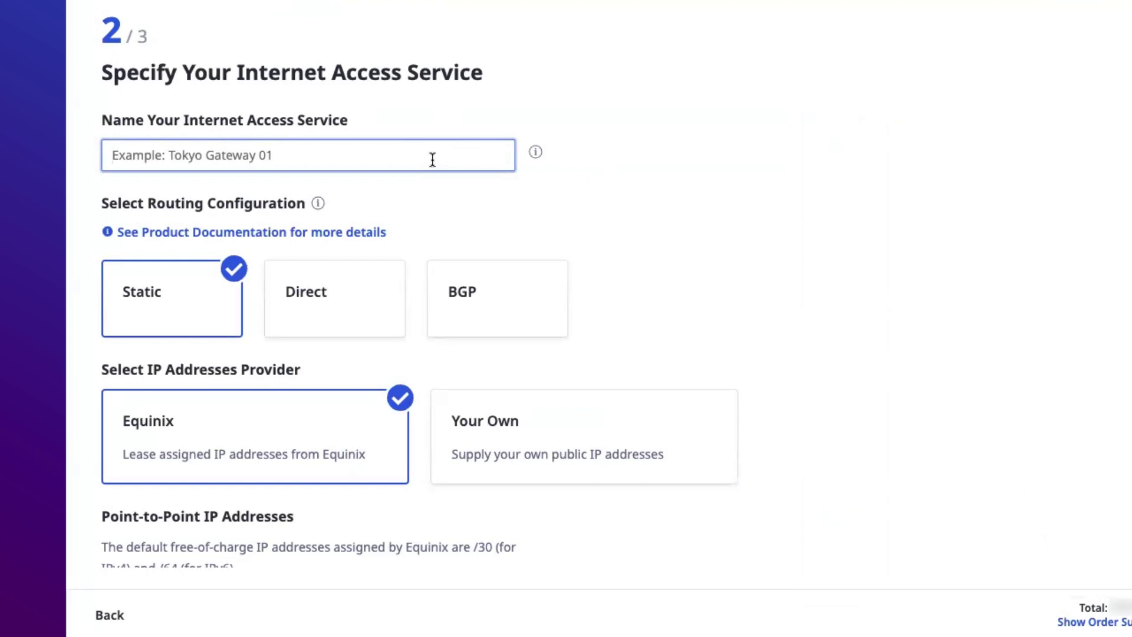
type("Test Ada")
scroll(480, 285, "down", 1)
scroll(327, 247, "down", 1)
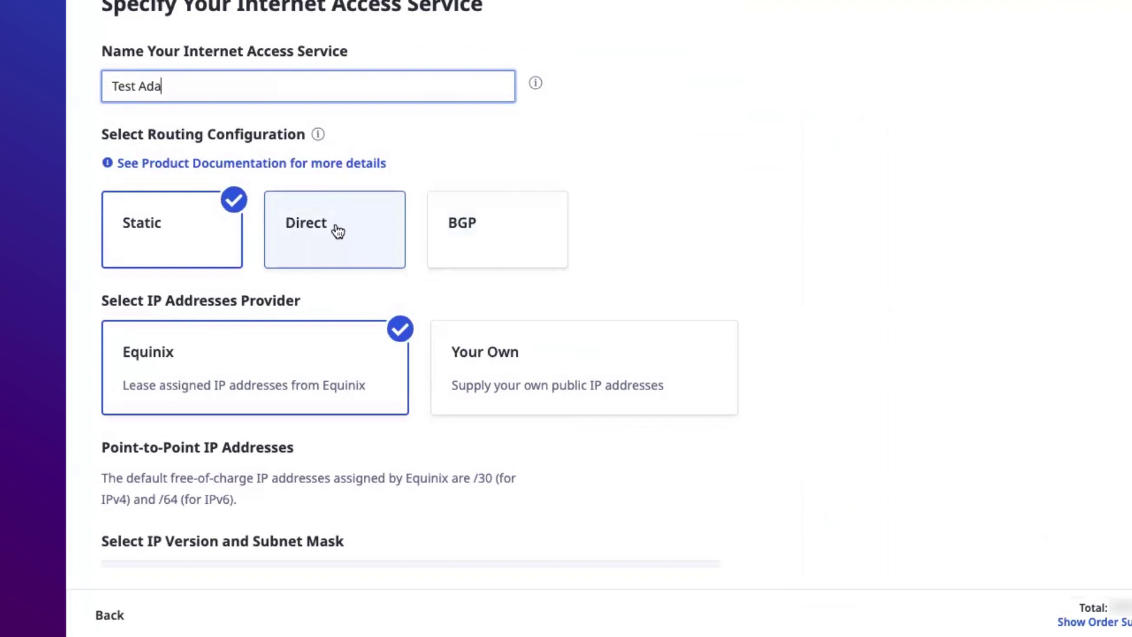
scroll(164, 301, "down", 1)
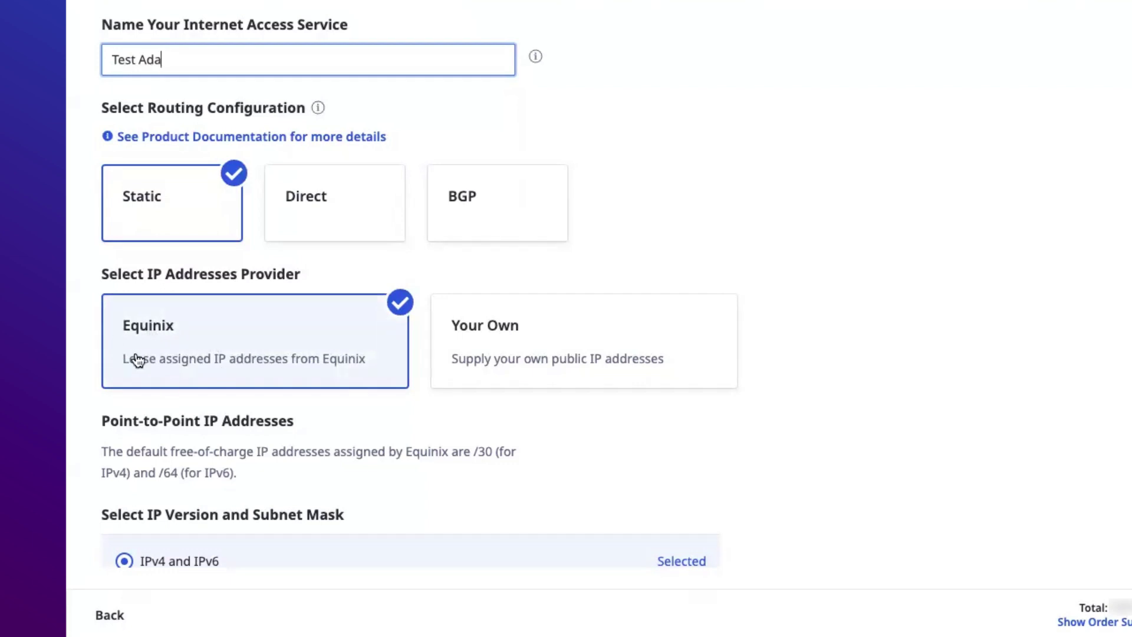
- Try Your Own as the IP addresses provider and return to Equinix
left_click(511, 370)
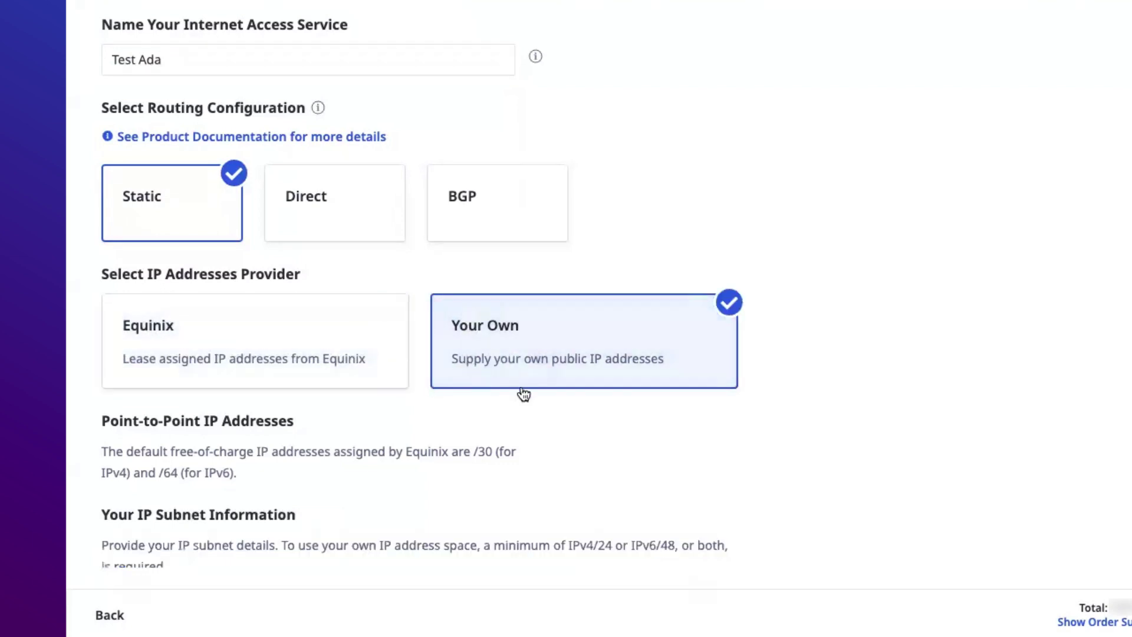
scroll(530, 359, "down", 1)
left_click(262, 311)
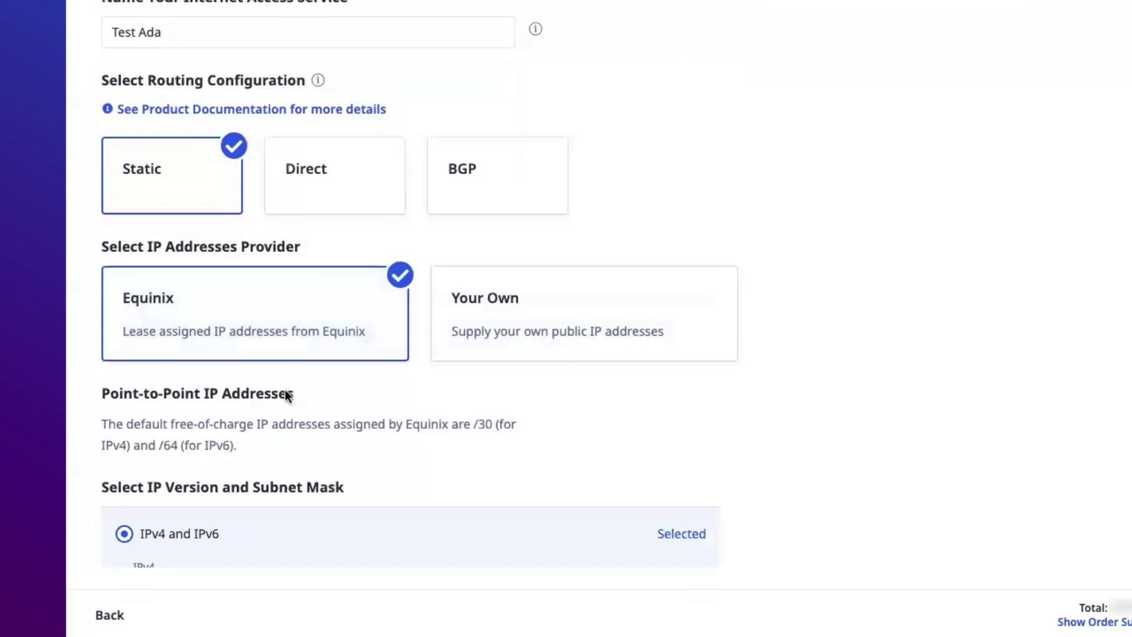
- For the combined IPv4 and IPv6 option, select the /30 IPv4 and /64 IPv6 subnet masks
scroll(147, 214, "down", 2)
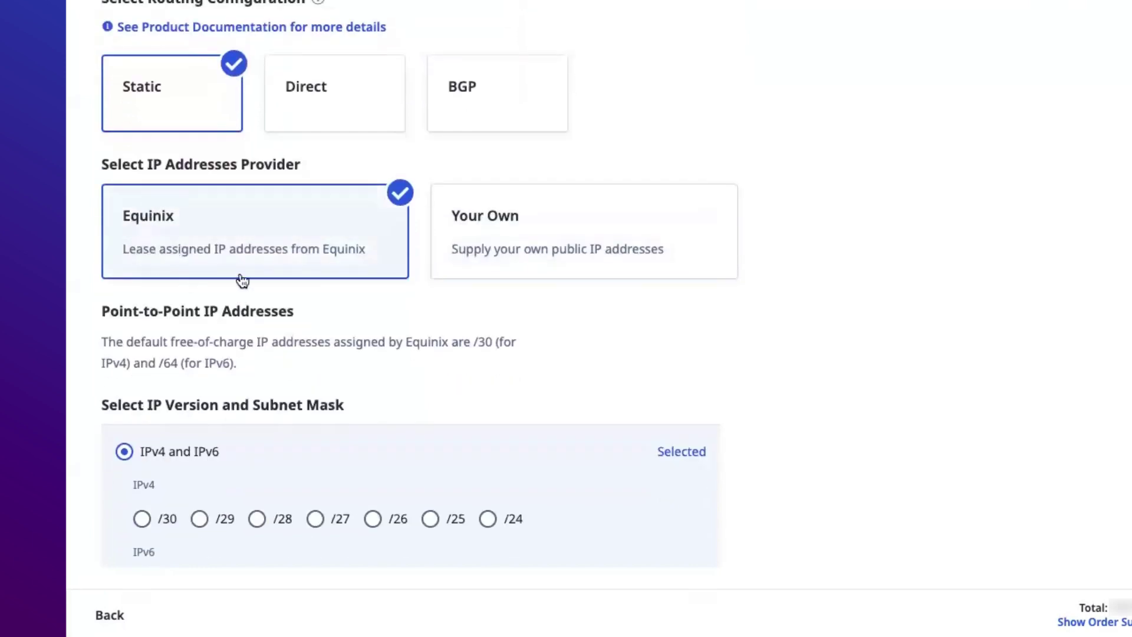
scroll(140, 326, "down", 3)
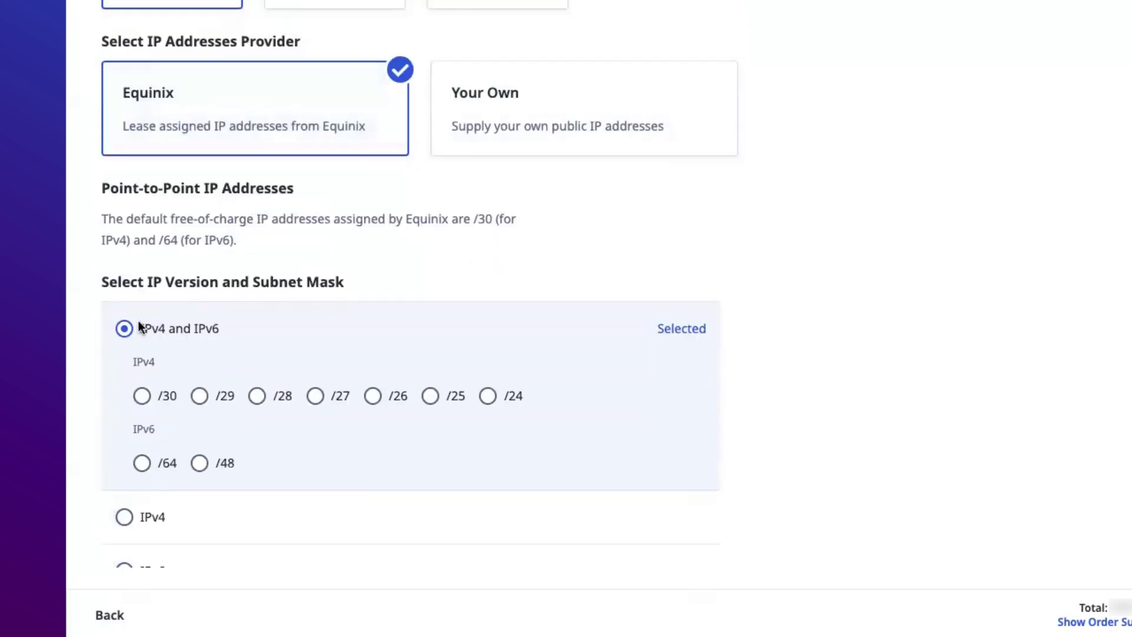
left_click(146, 396)
- Answer No to all three IP address request questions on private space, refused requests and returned space
scroll(177, 389, "down", 8)
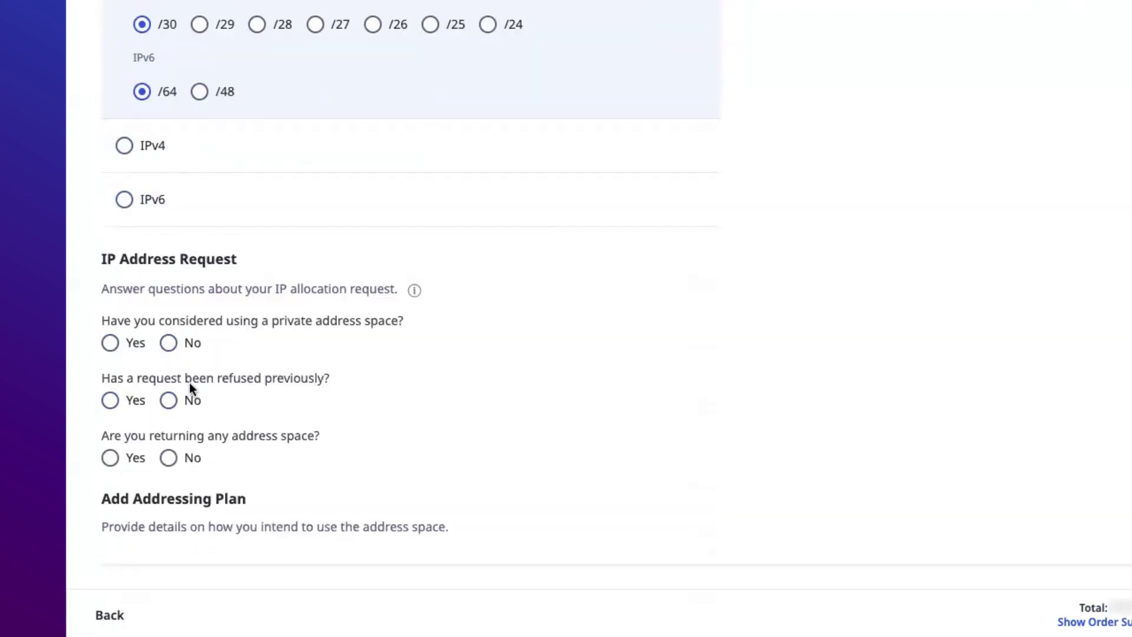
left_click(167, 344)
left_click(168, 401)
left_click(169, 459)
- Enter 6 as the addressing plan's description, size, immediate use and 3 months use estimate, and continue to the order review
scroll(223, 499, "down", 3)
left_click(220, 454)
type("6")
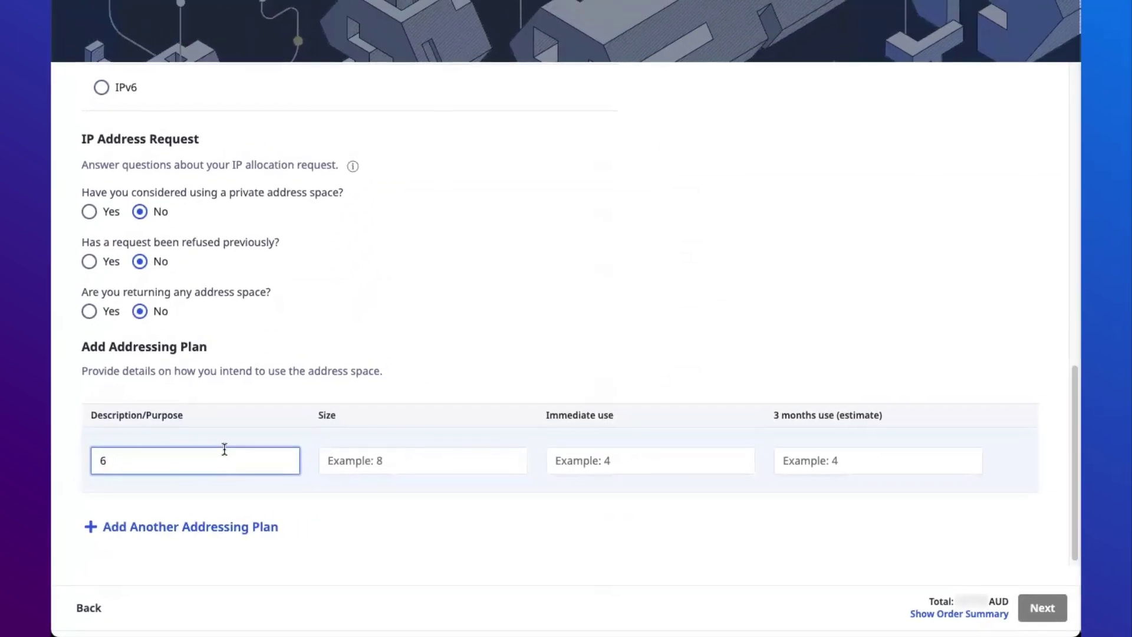
left_click(423, 463)
type("6")
key("Tab")
type("6")
key("Tab")
type("6")
scroll(759, 592, "down", 1)
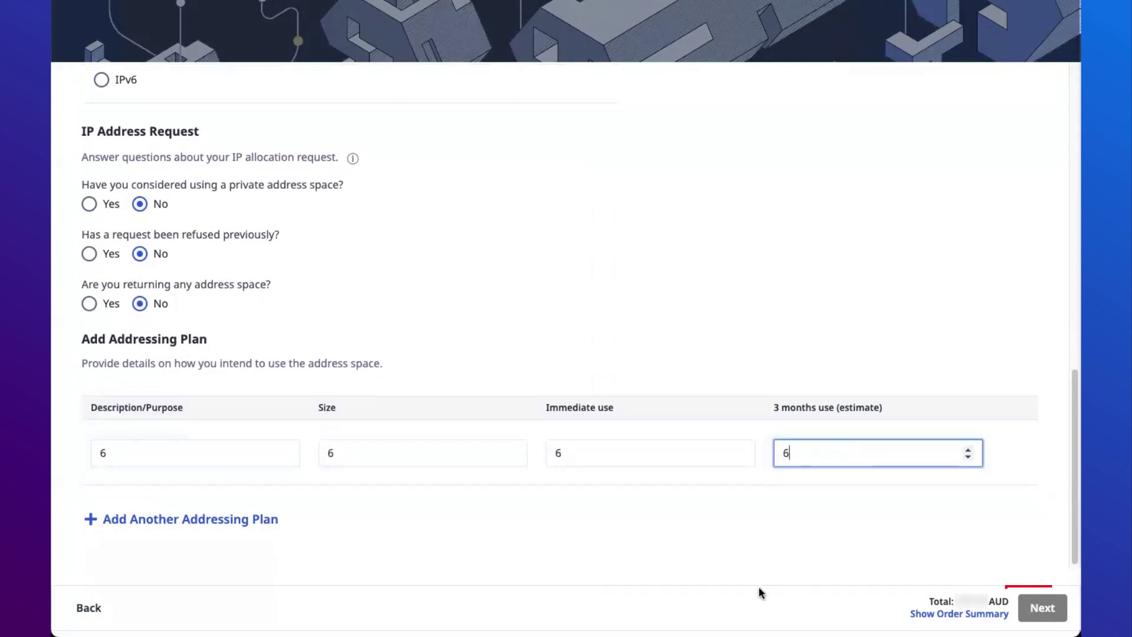
key("Tab")
left_click(1042, 611)
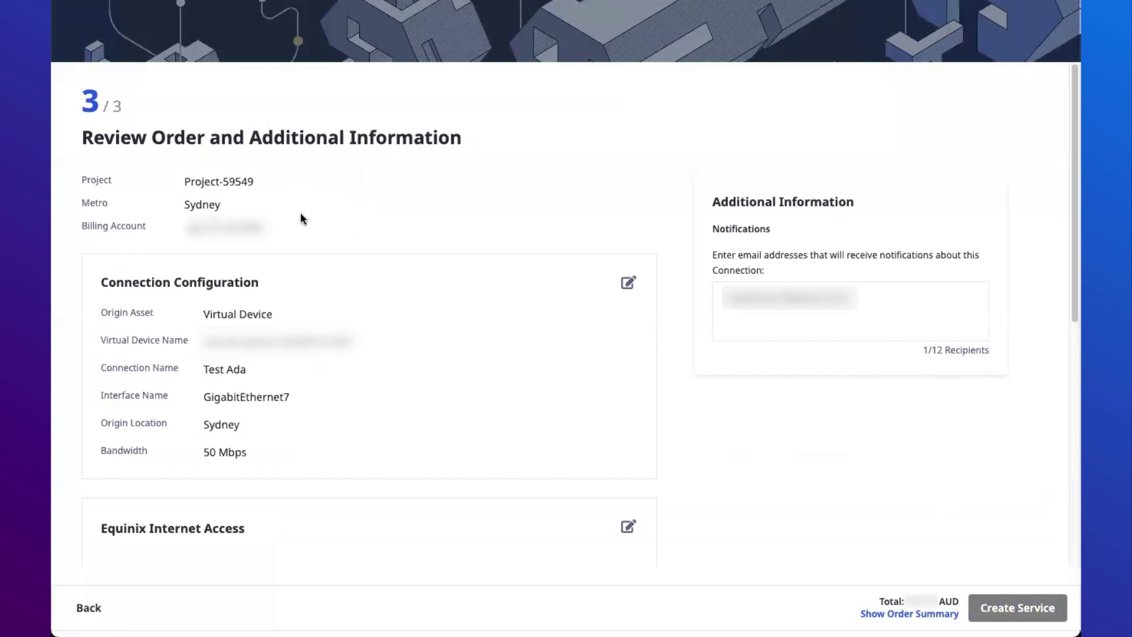
- Review the order's connection configuration, Equinix Internet Access details and notification recipients
scroll(325, 326, "down", 1)
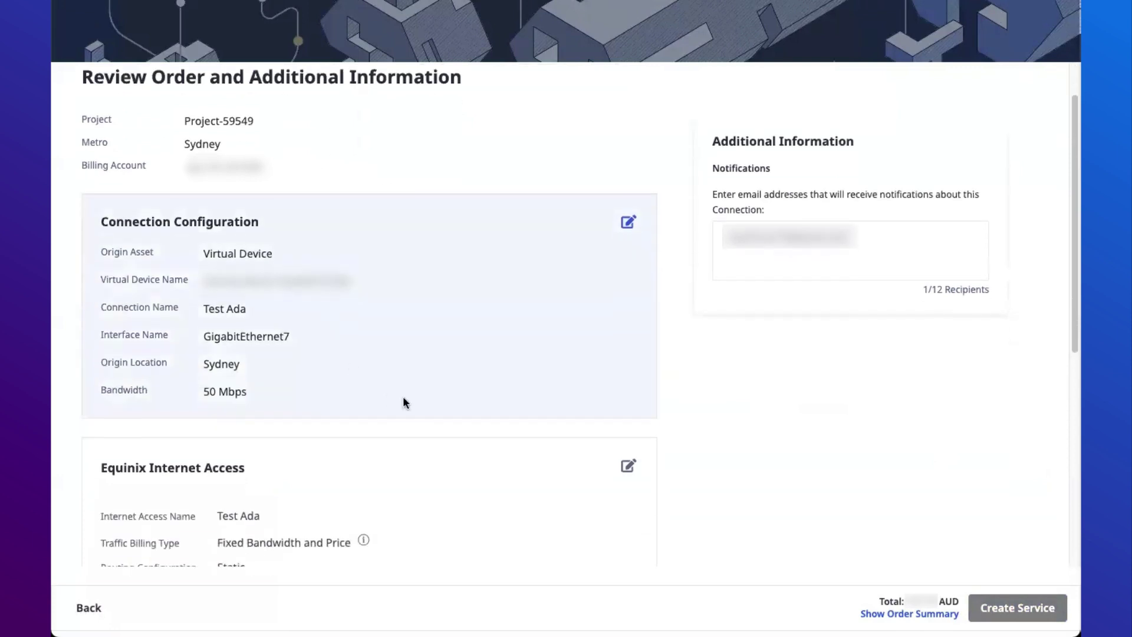
scroll(403, 398, "down", 3)
scroll(429, 313, "up", 2)
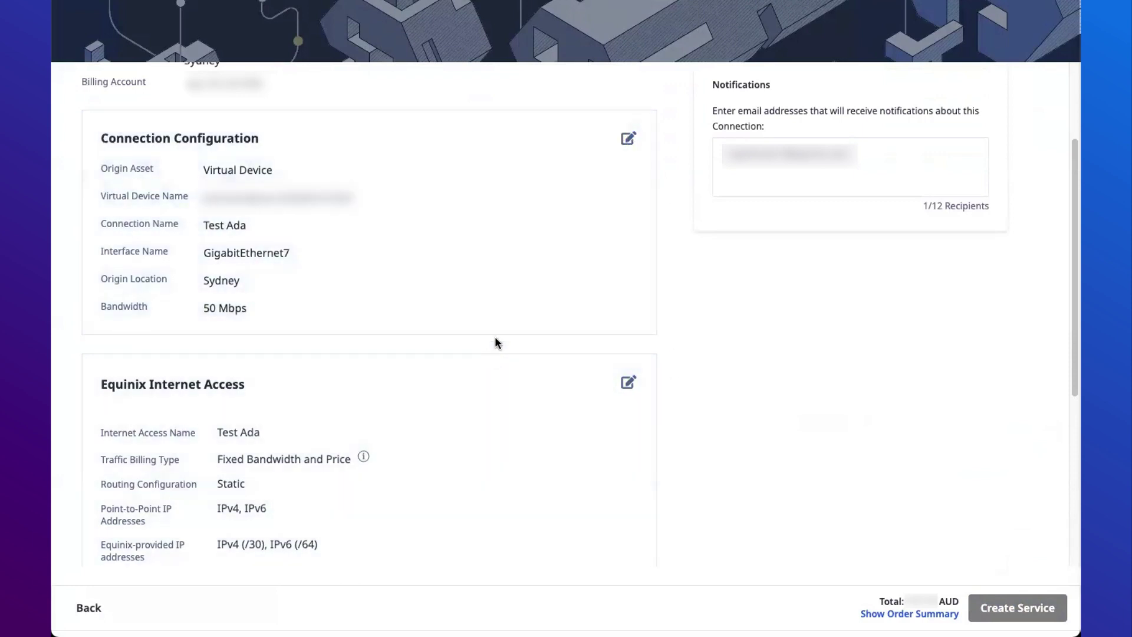
left_click(894, 162)
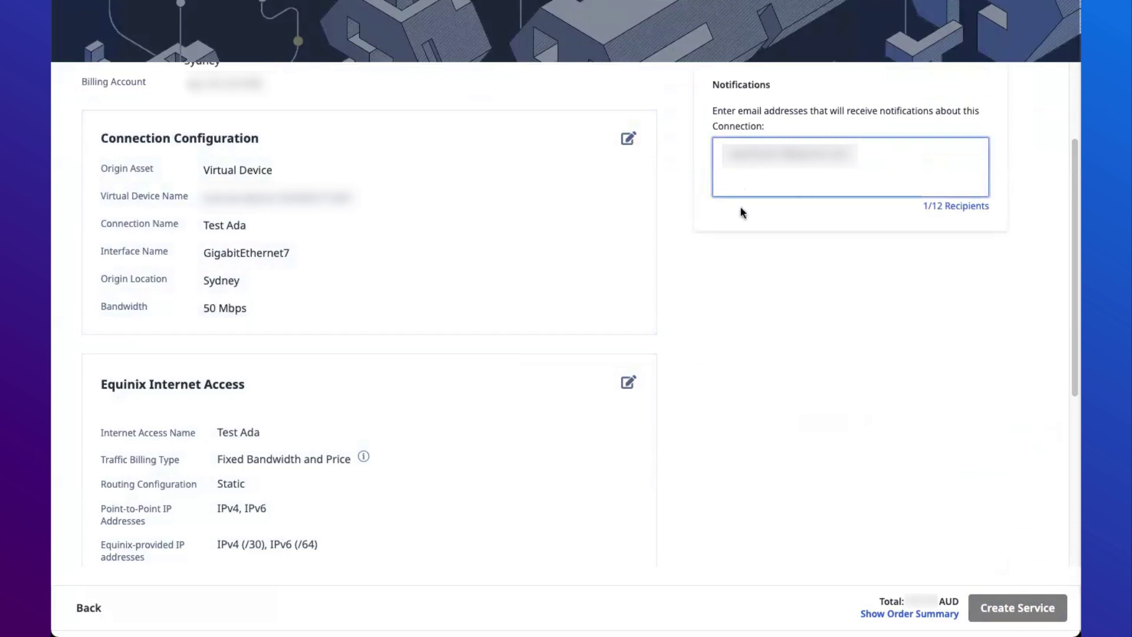
- Open the Order Terms and Conditions, read through to the end and accept them
scroll(625, 363, "down", 5)
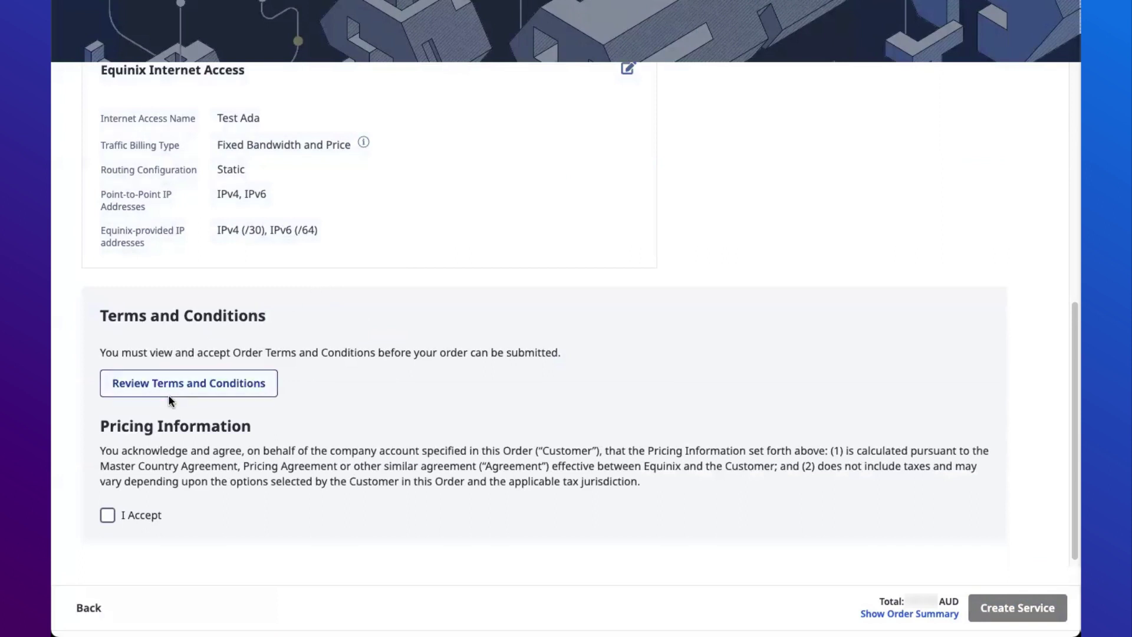
left_click(133, 387)
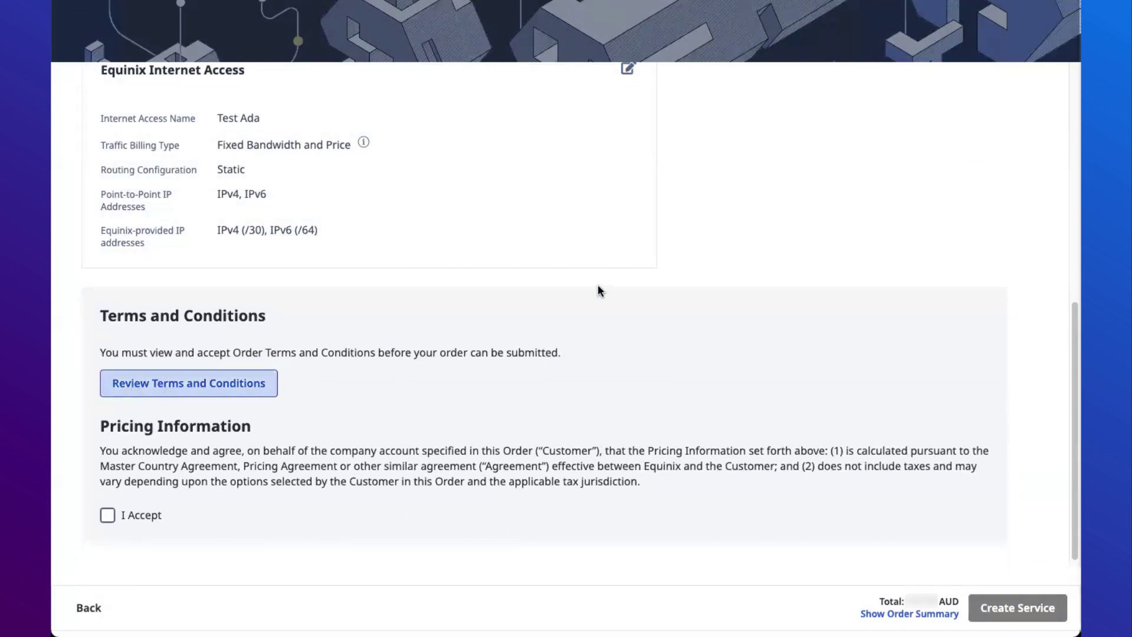
scroll(714, 331, "down", 10)
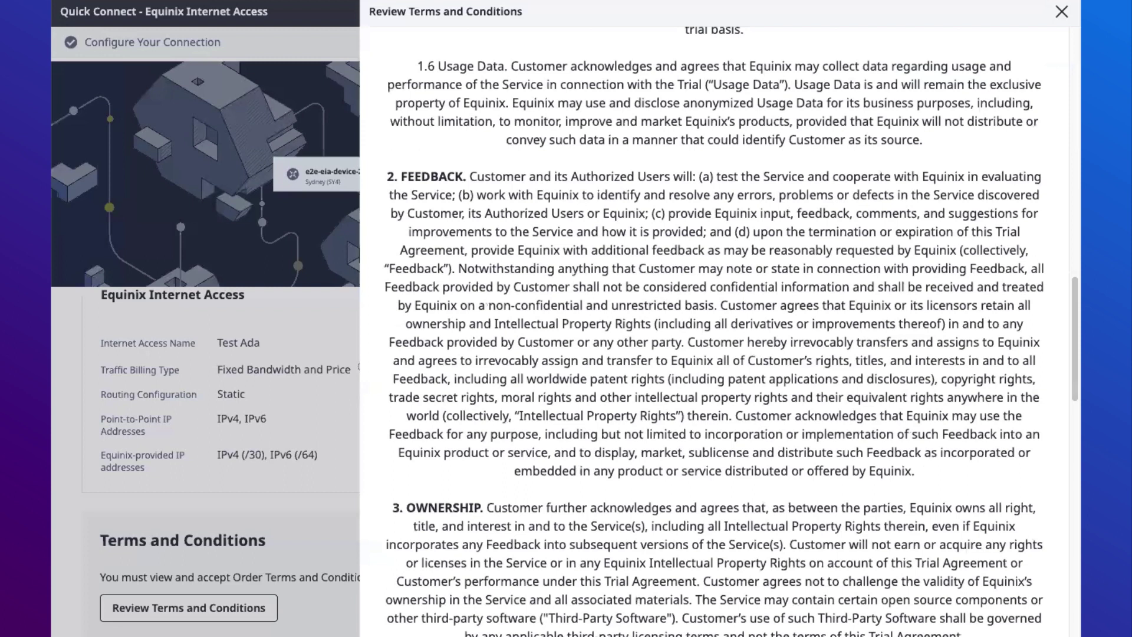
scroll(693, 488, "down", 15)
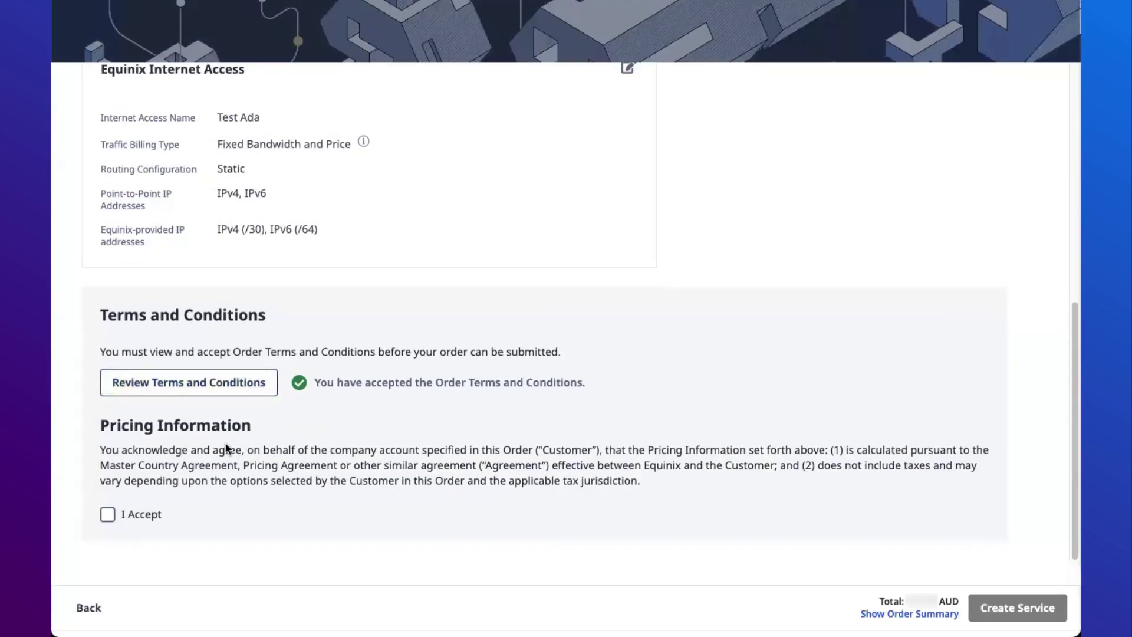
- Accept the pricing information and create the service
scroll(222, 443, "down", 1)
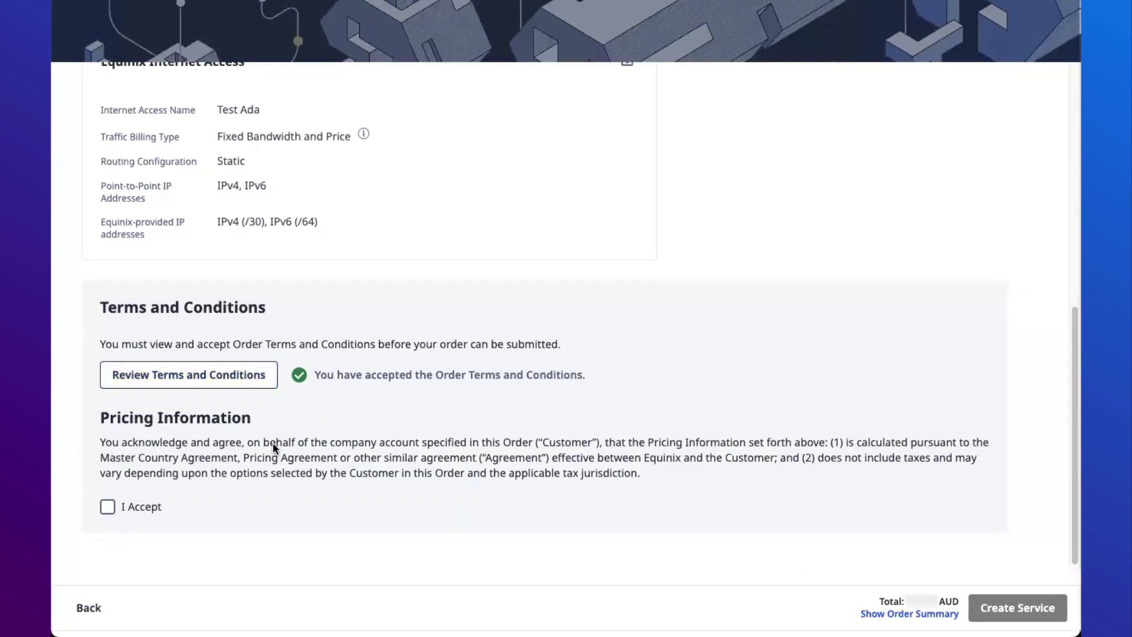
left_click(107, 508)
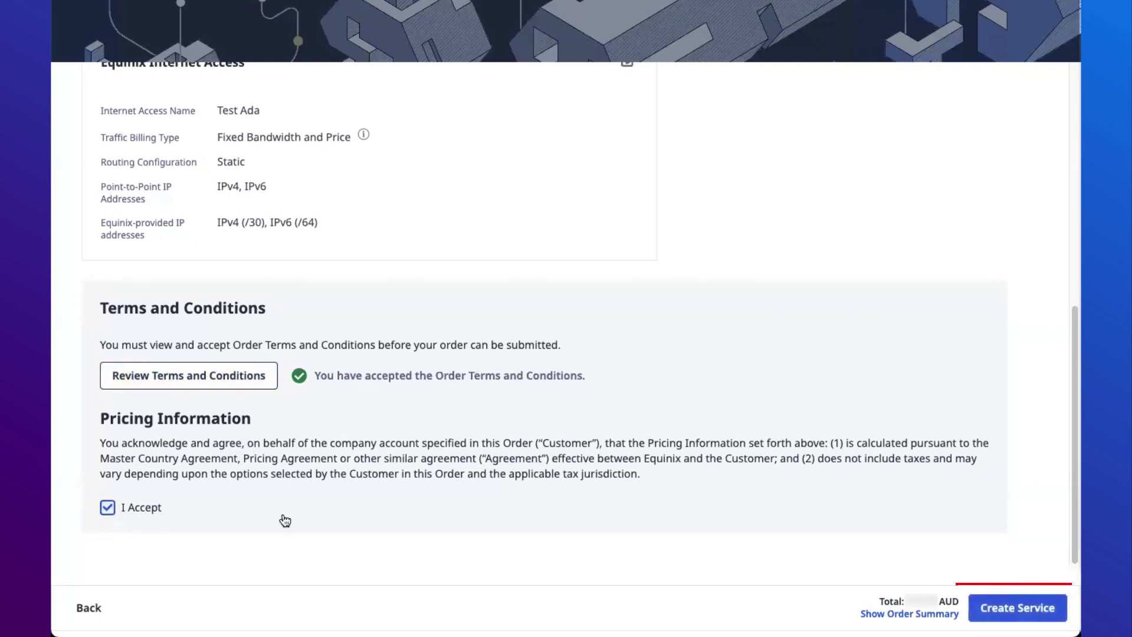
left_click(988, 618)
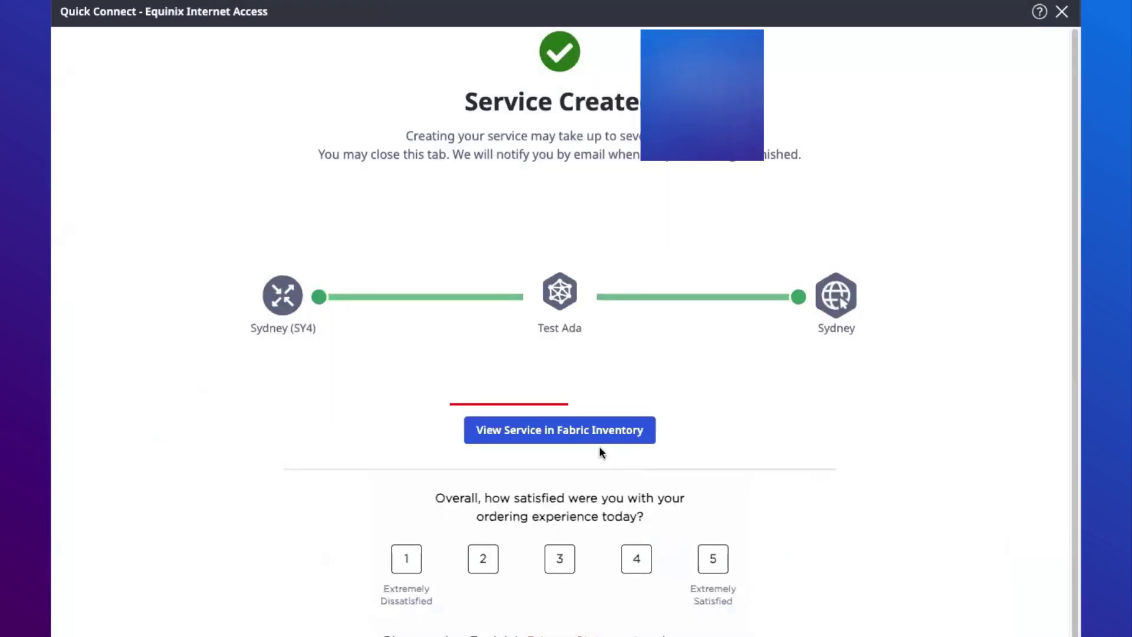
- Open the created service in the Fabric inventory and check its Equinix status and provider status
left_click(549, 433)
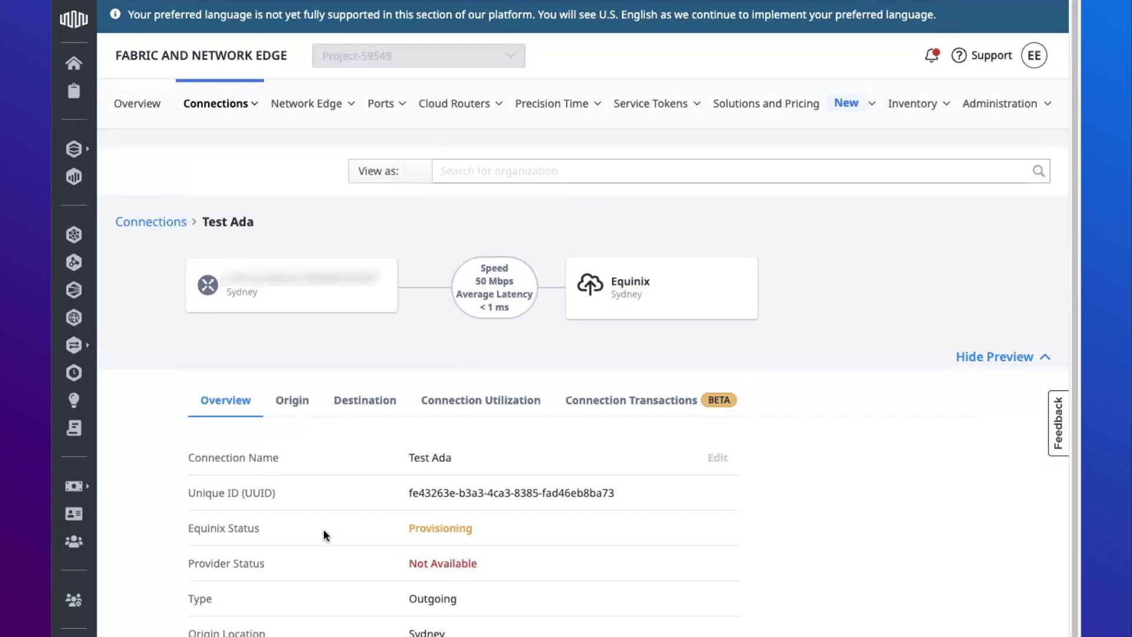
left_click_drag(178, 527, 314, 528)
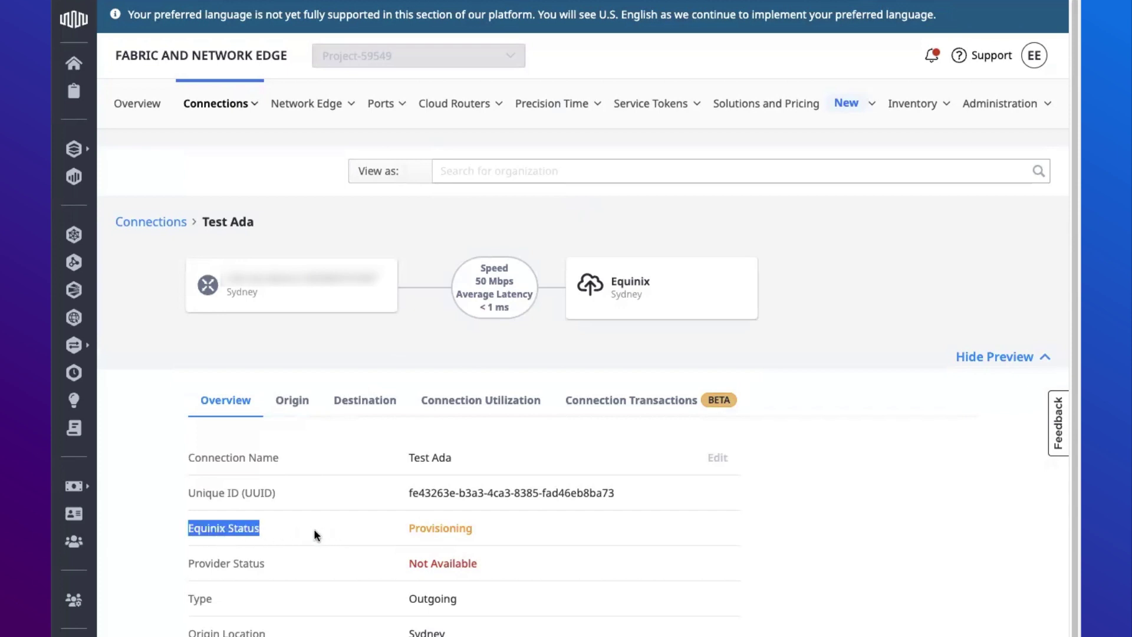
left_click(224, 529)
left_click_drag(481, 538, 400, 536)
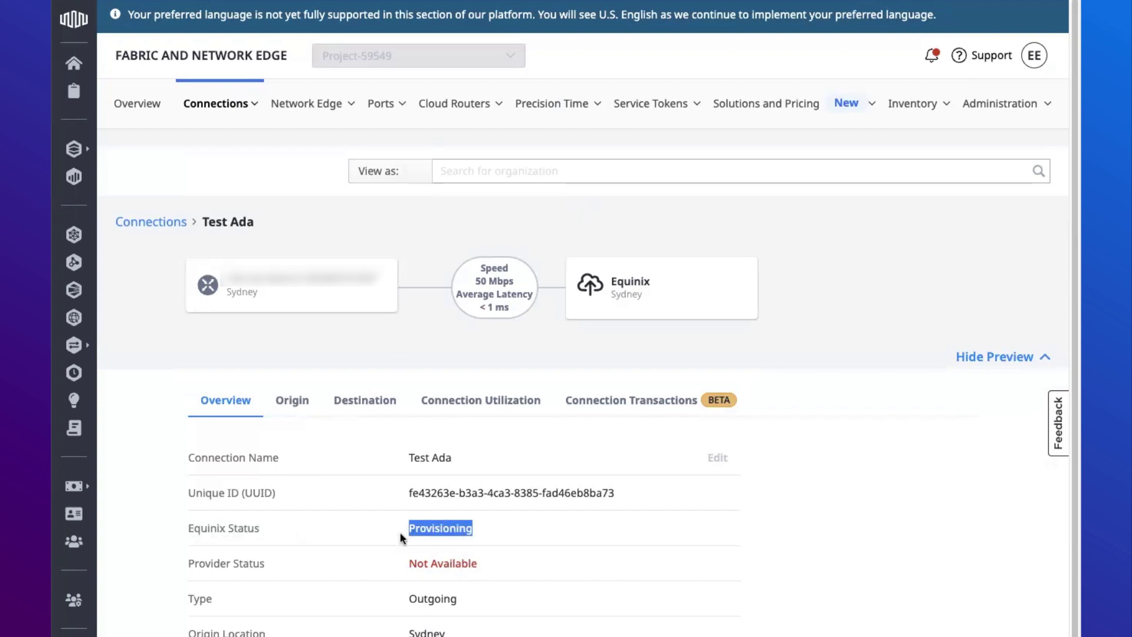
left_click(345, 534)
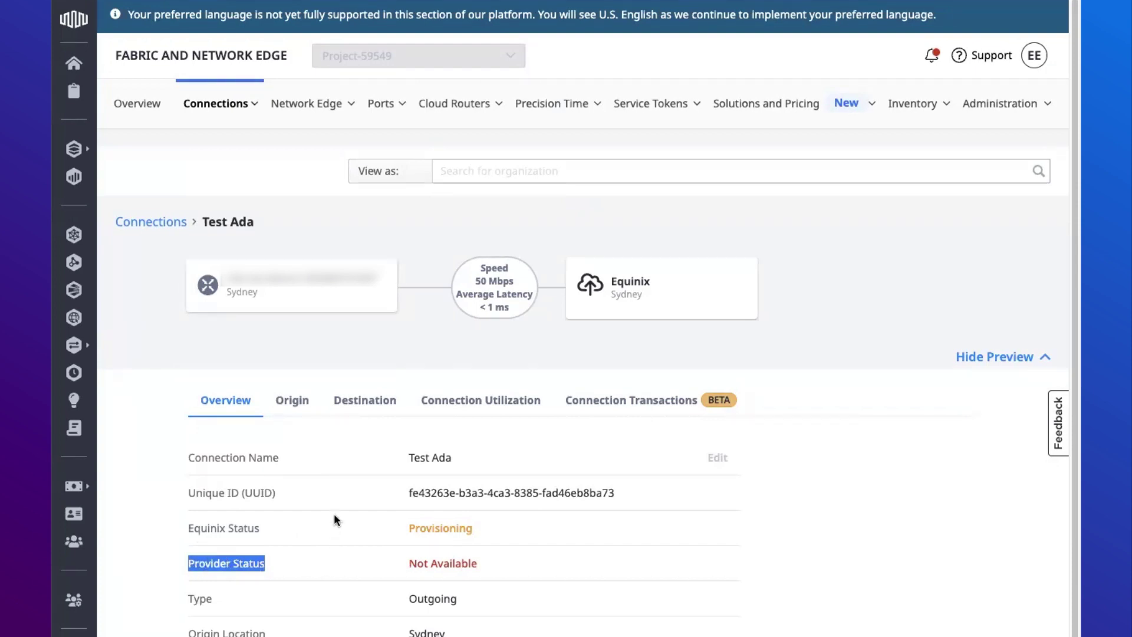
- Examine the connection's origin and destination details, and open its details in the Internet Access inventory
scroll(331, 536, "down", 3)
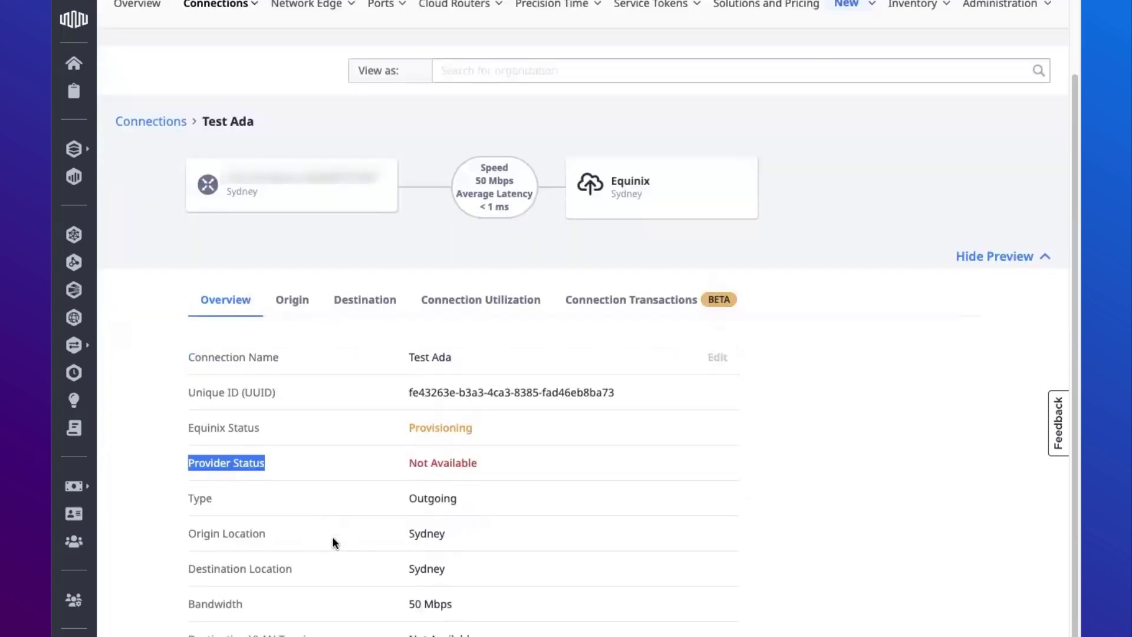
left_click(285, 301)
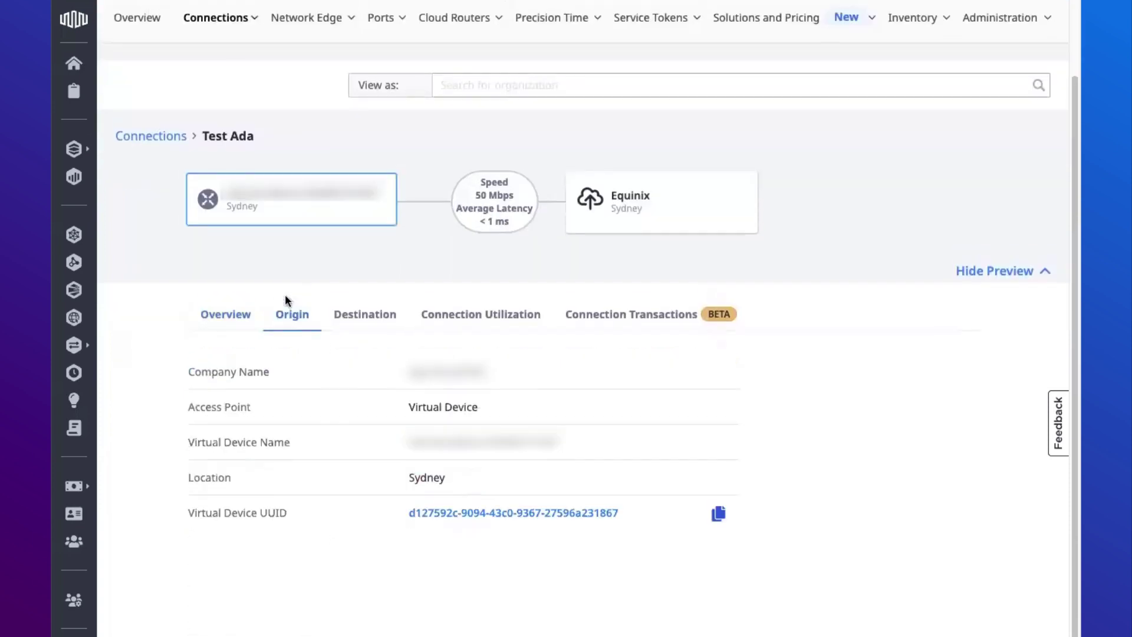
left_click(345, 328)
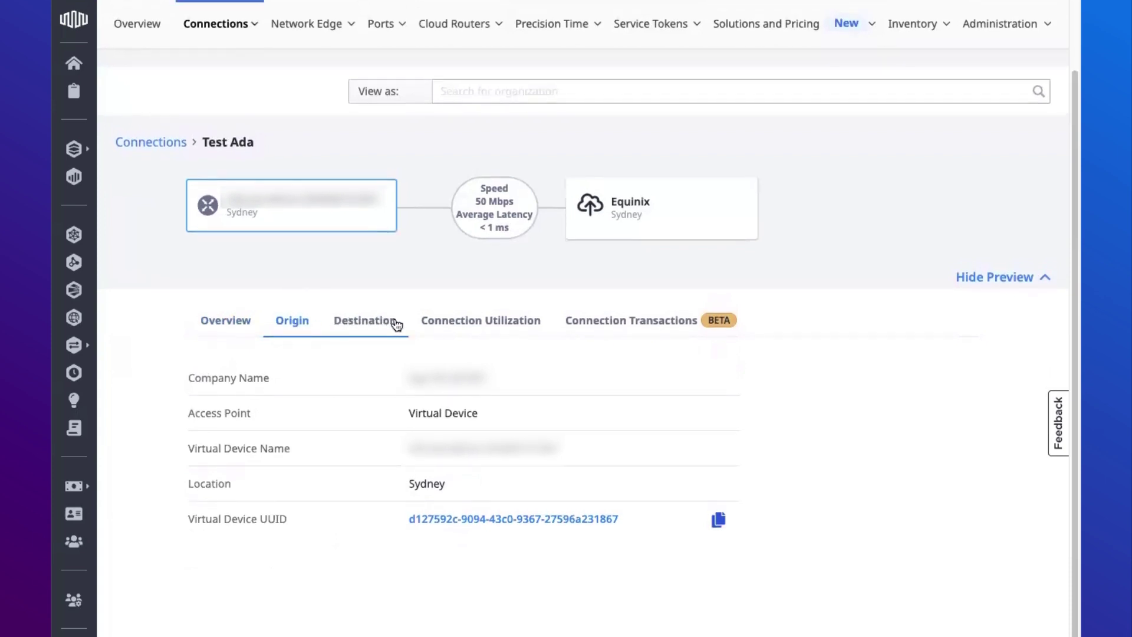
left_click(372, 326)
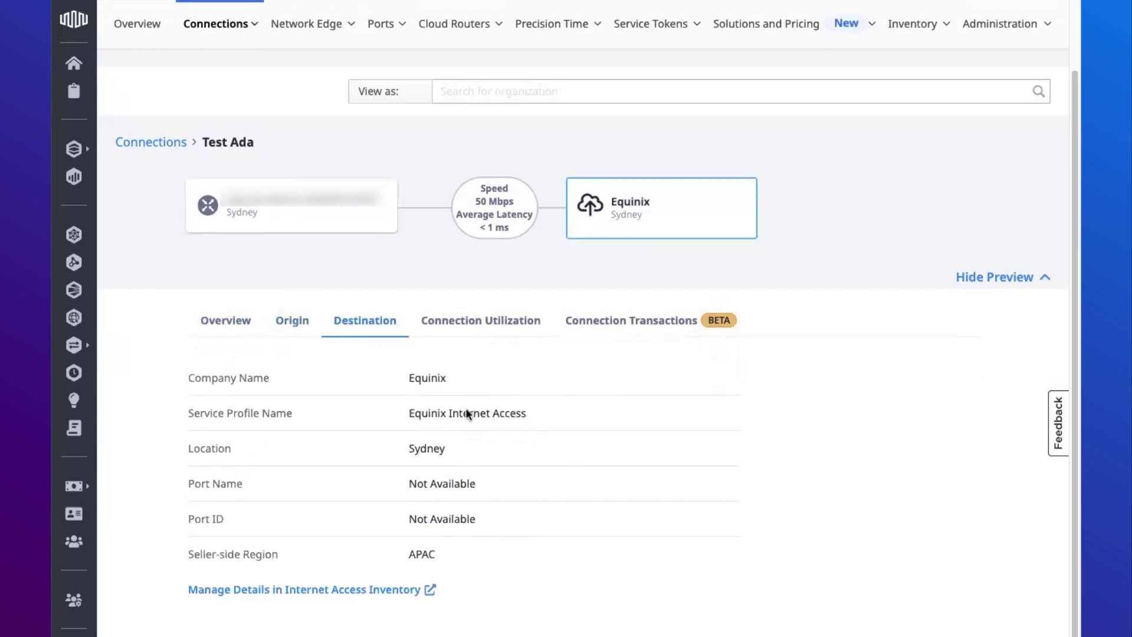
left_click(289, 589)
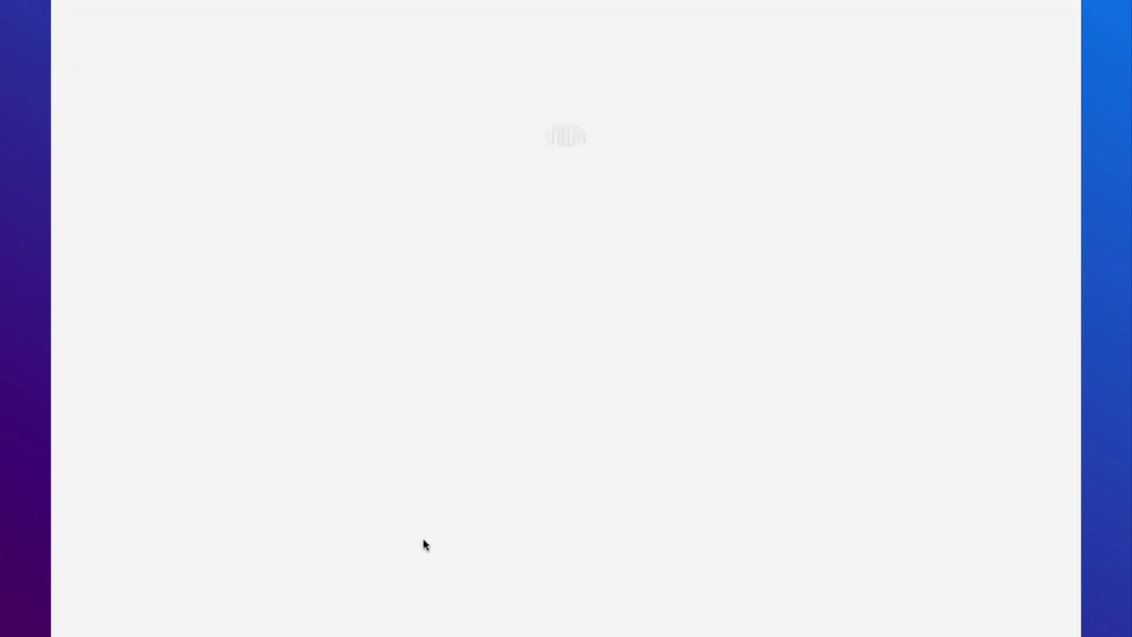